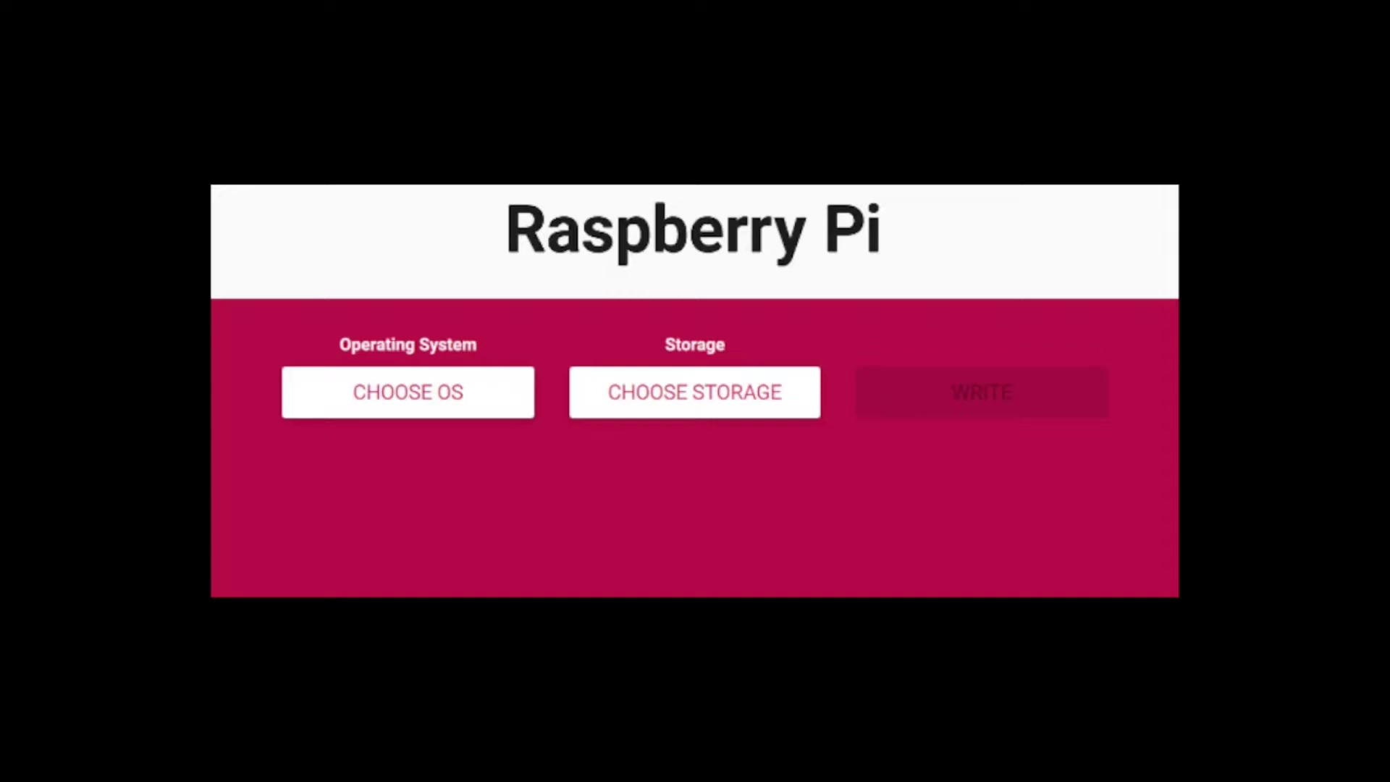
Step: Open the operating system chooser from the main Raspberry Pi Imager window
click(462, 395)
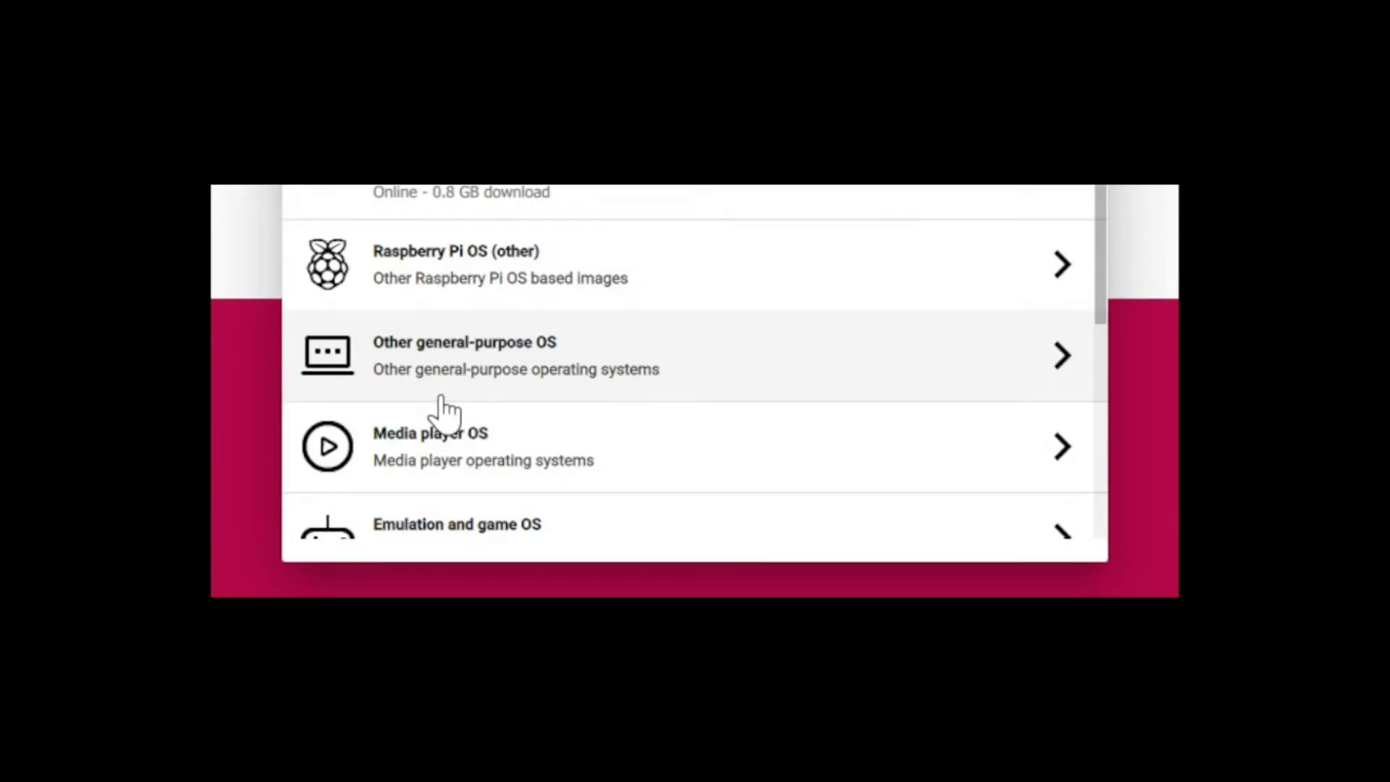
Step: Pick Raspberry Pi OS Lite (32-bit) under the Raspberry Pi OS (other) category
click(484, 293)
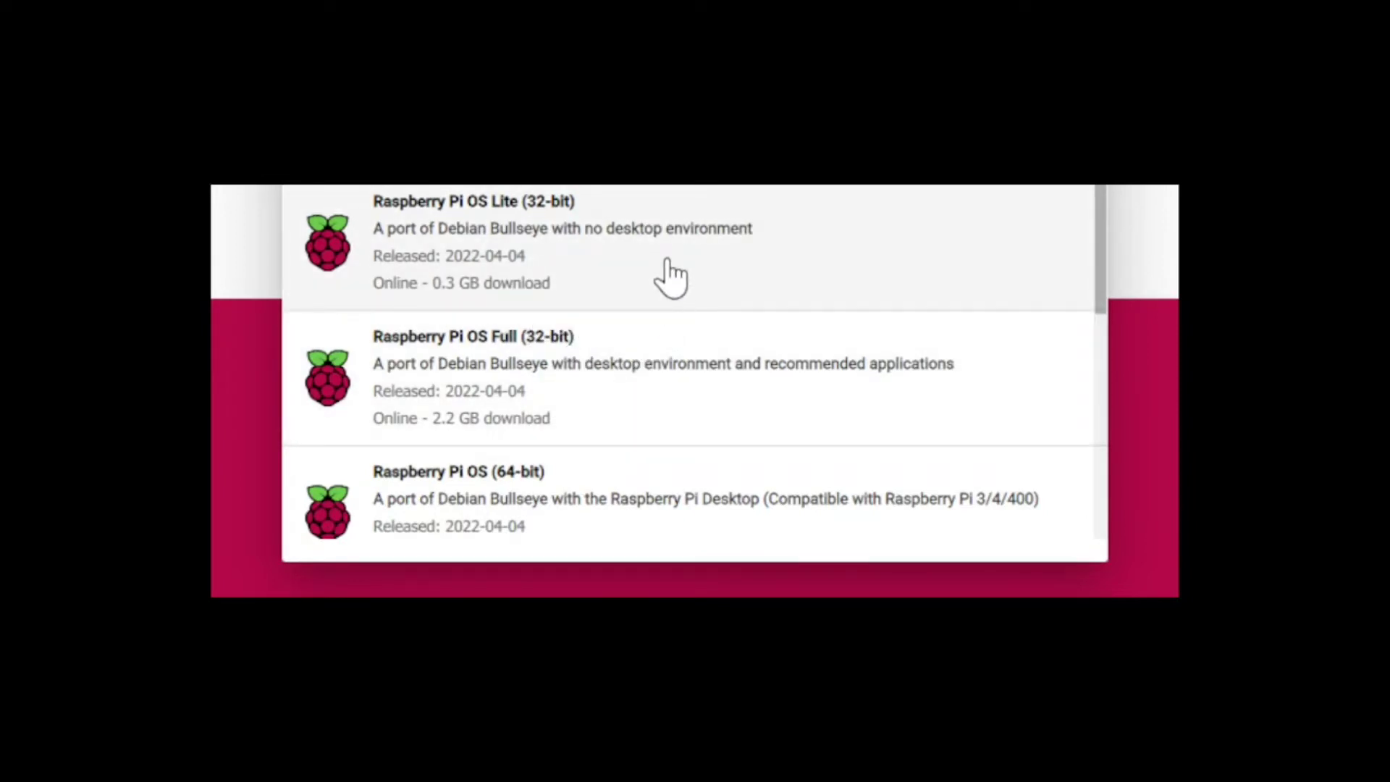
click(670, 278)
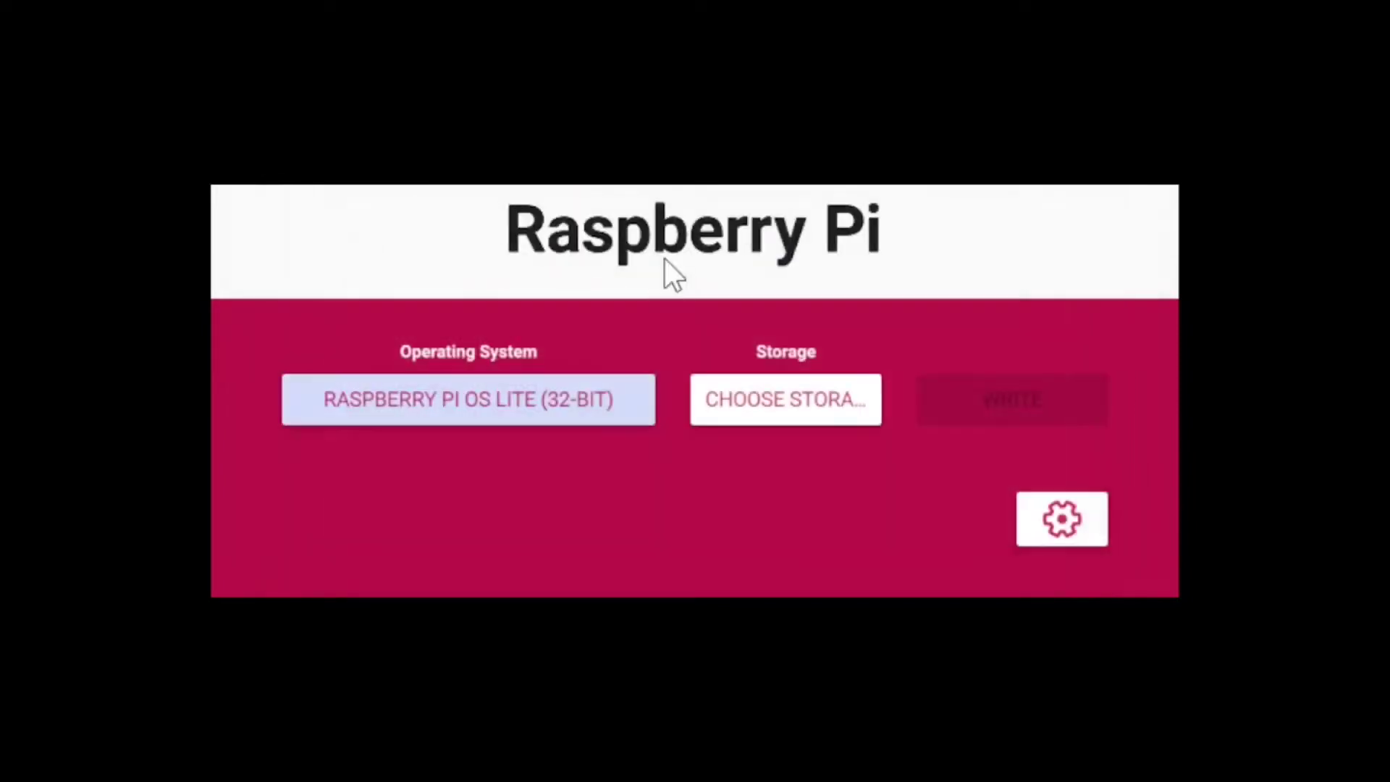
Step: Open the storage device list to target the SDXC card
click(780, 410)
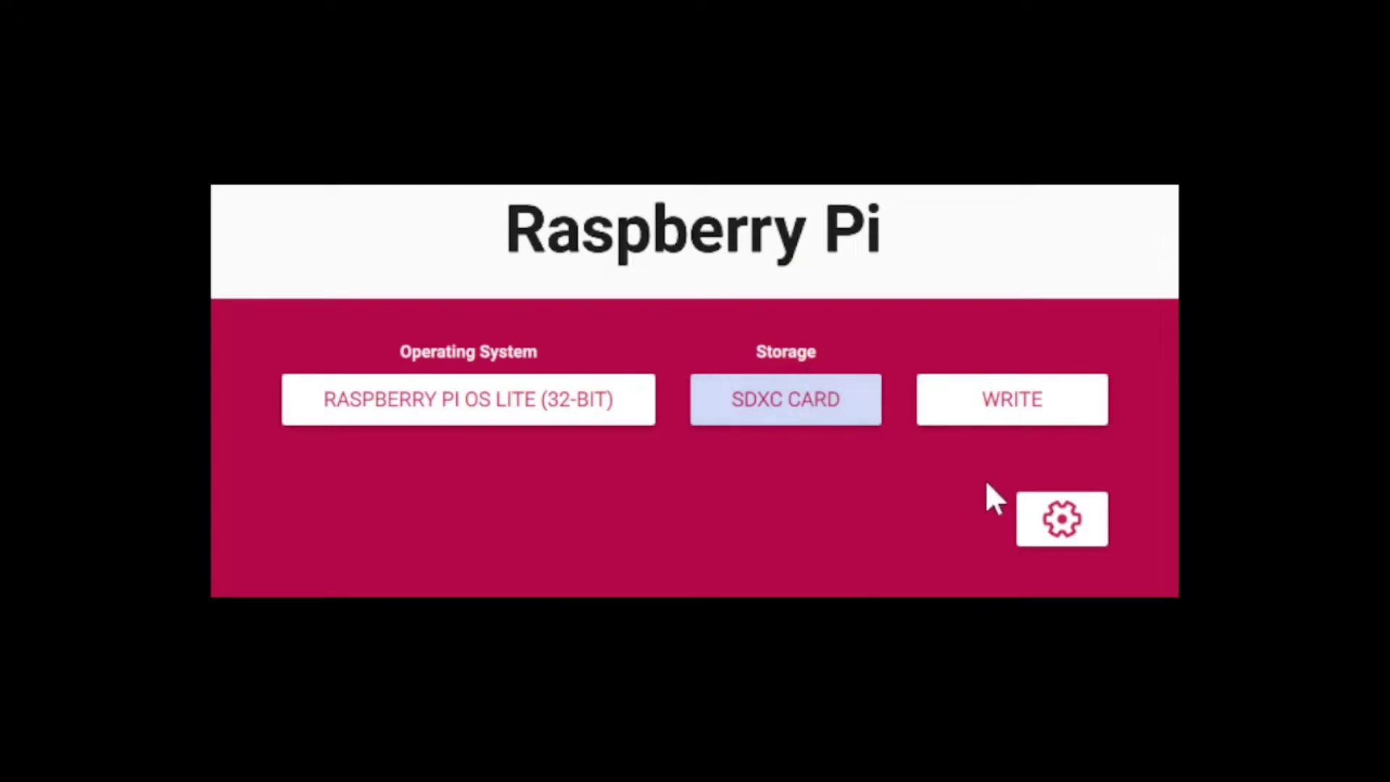
Step: In the advanced options, set the hostname to pifire and enable SSH
click(1075, 520)
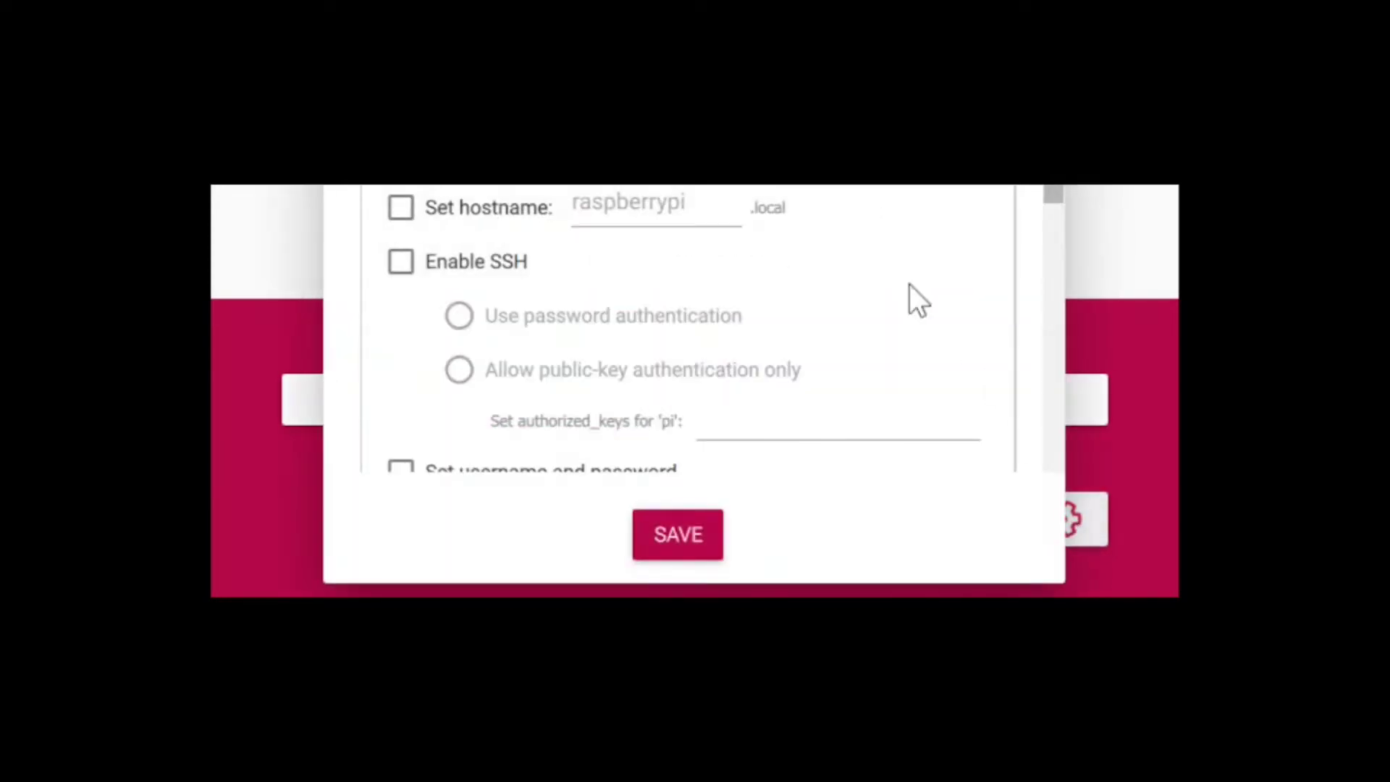
click(403, 208)
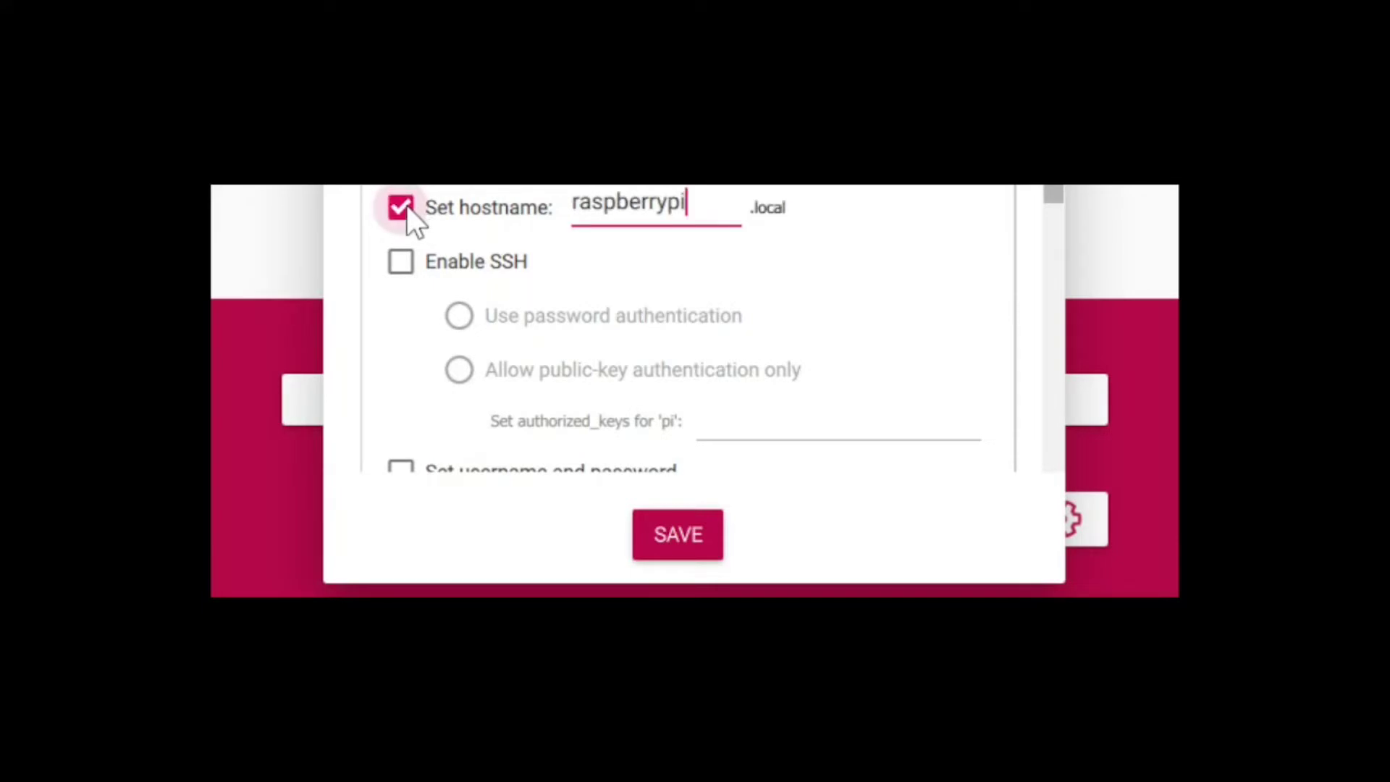
key(BackSpace)
key(BackSpace)
key(BackSpace)
key(BackSpace)
key(BackSpace)
key(BackSpace)
key(BackSpace)
key(BackSpace)
key(BackSpace)
key(BackSpace)
key(BackSpace)
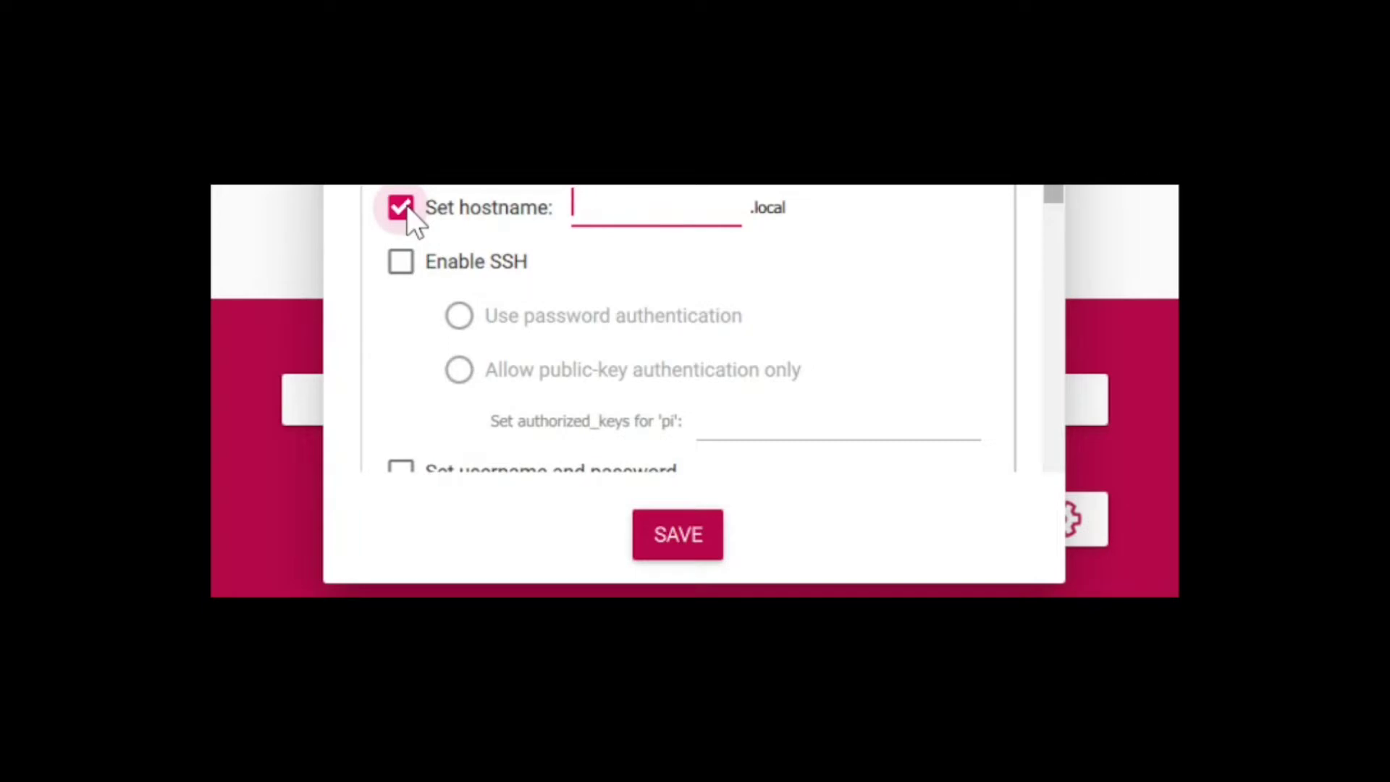
text(pifire)
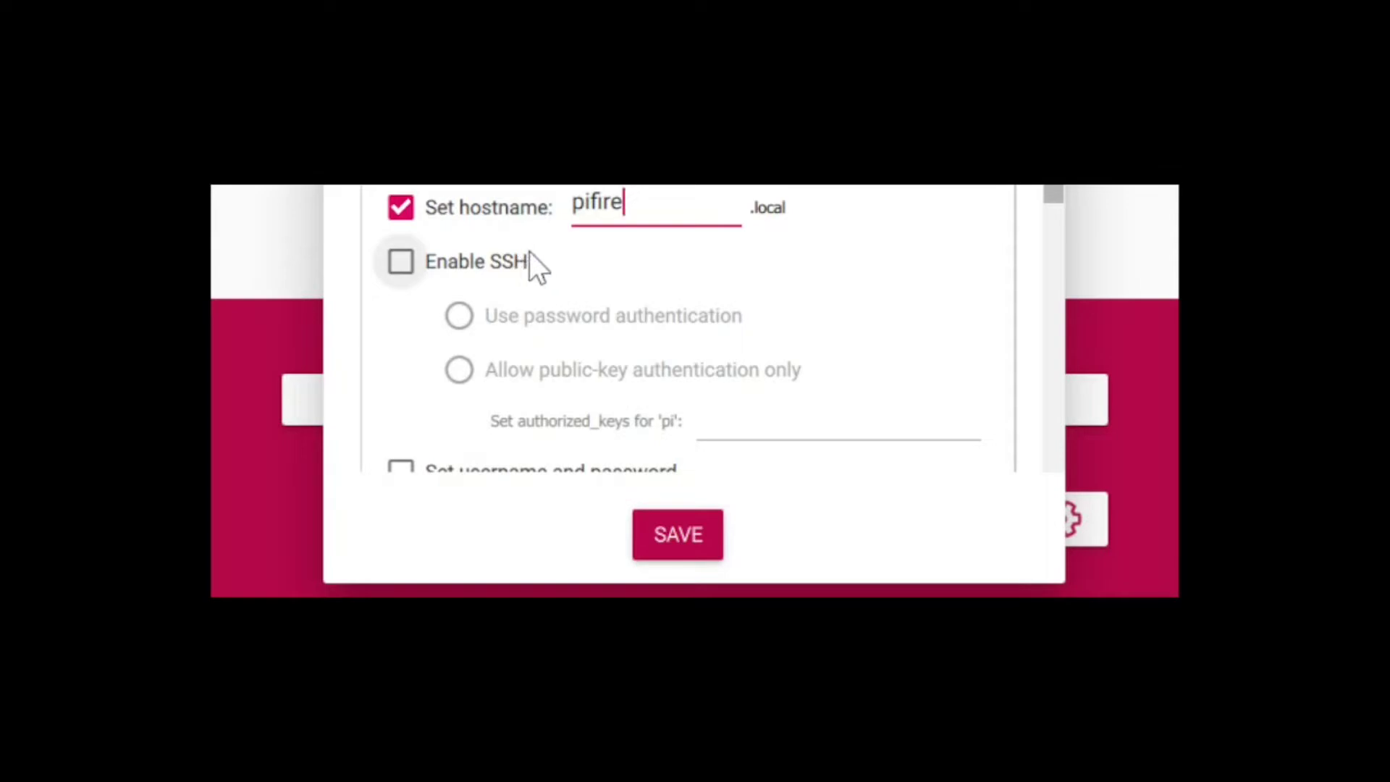
click(399, 265)
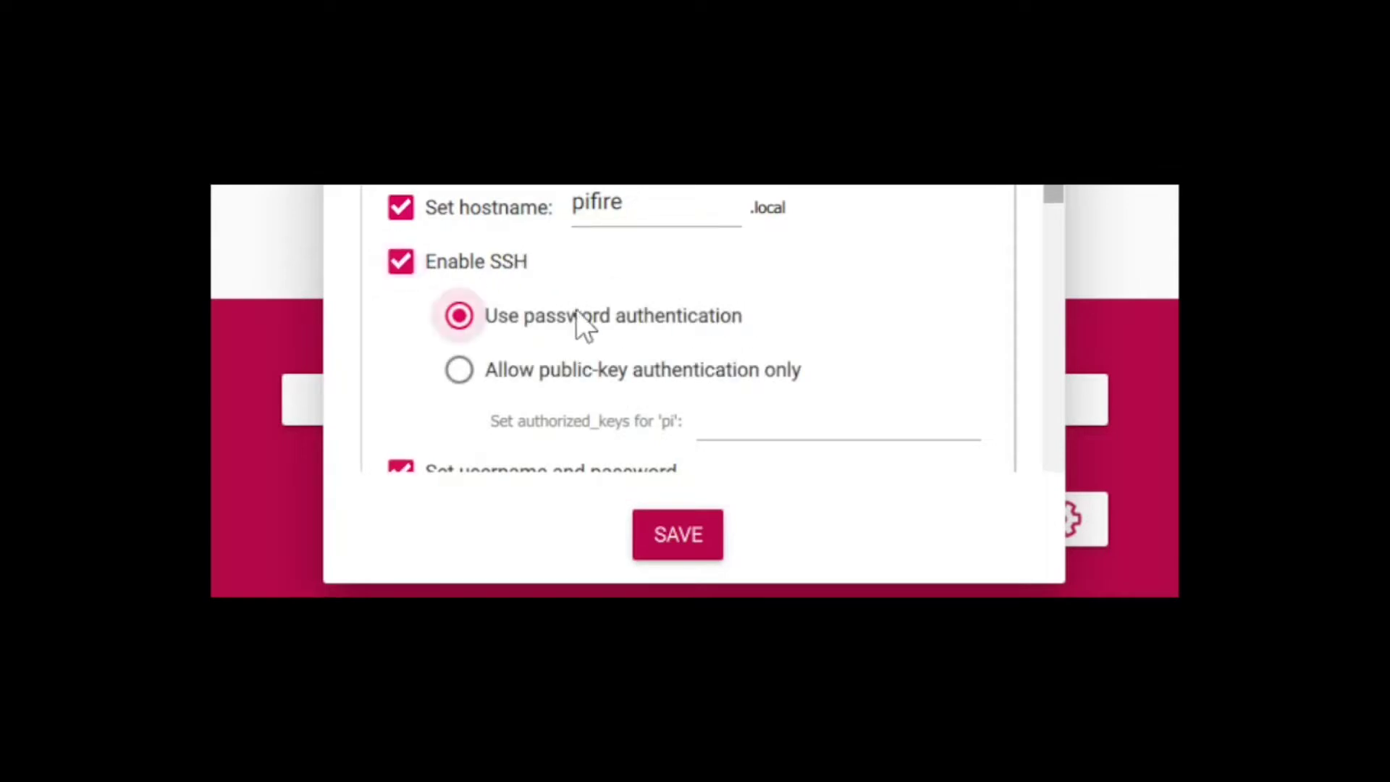
scroll(821, 304, down, 5)
Step: Enter a login password for the pi user
scroll(821, 304, up, 3)
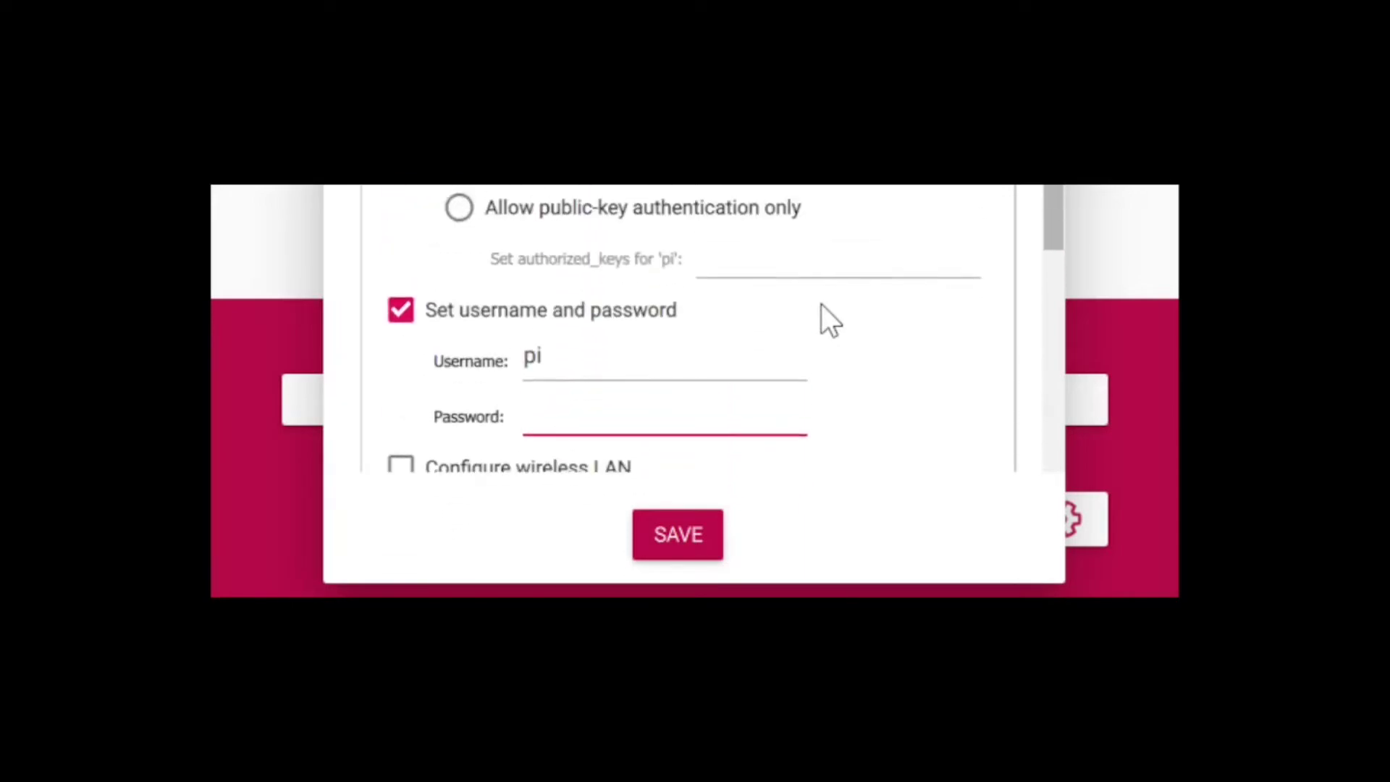
scroll(660, 319, down, 3)
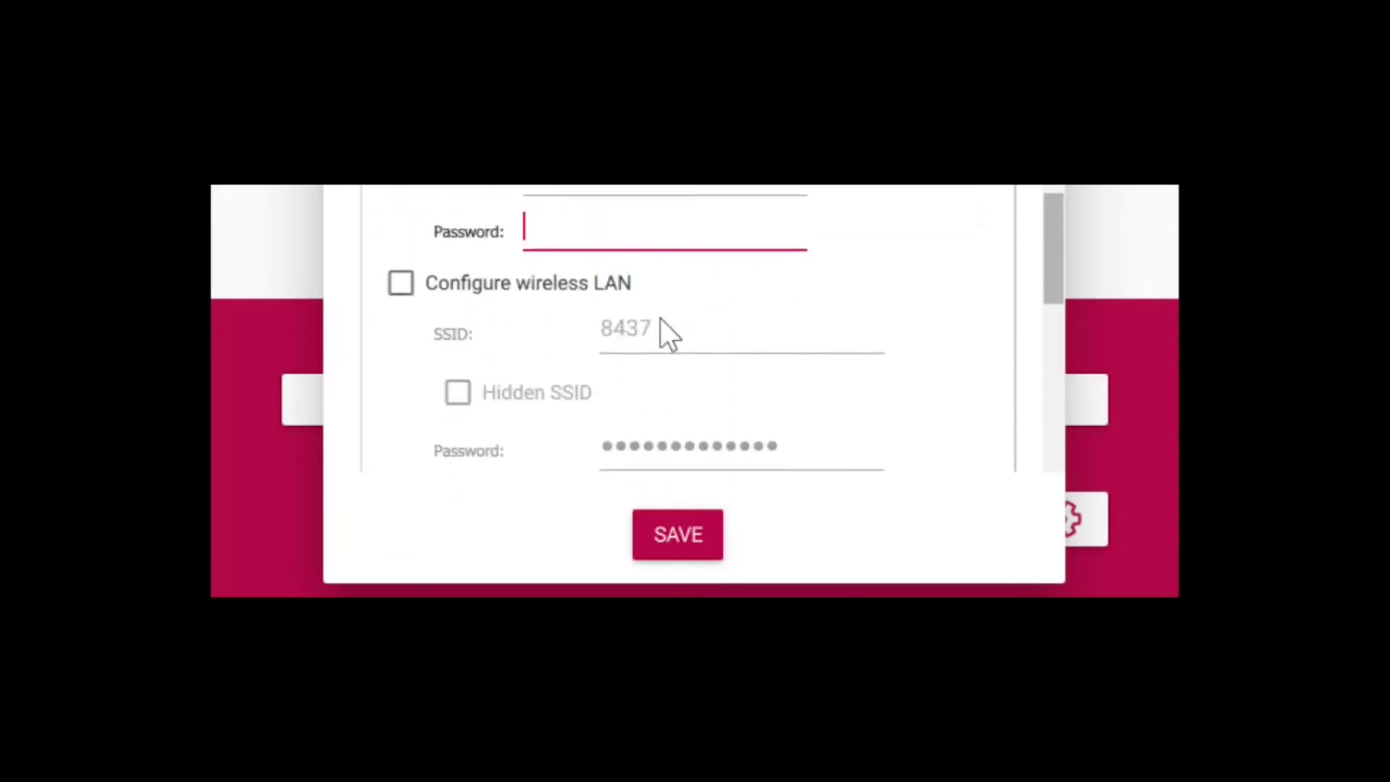
scroll(660, 319, up, 3)
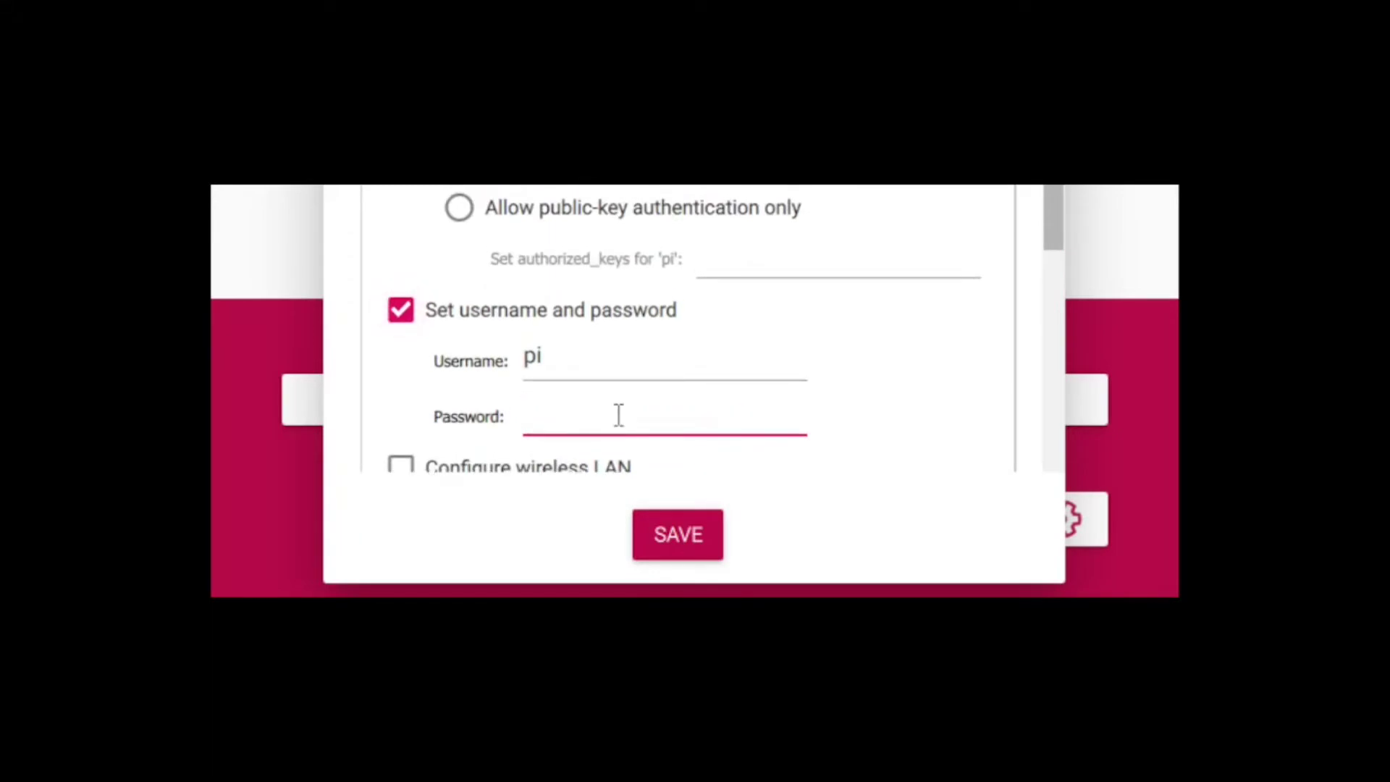
text(abcdefgh)
Step: Turn on wireless LAN configuration
scroll(945, 406, down, 3)
scroll(912, 409, down, 3)
scroll(897, 402, up, 2)
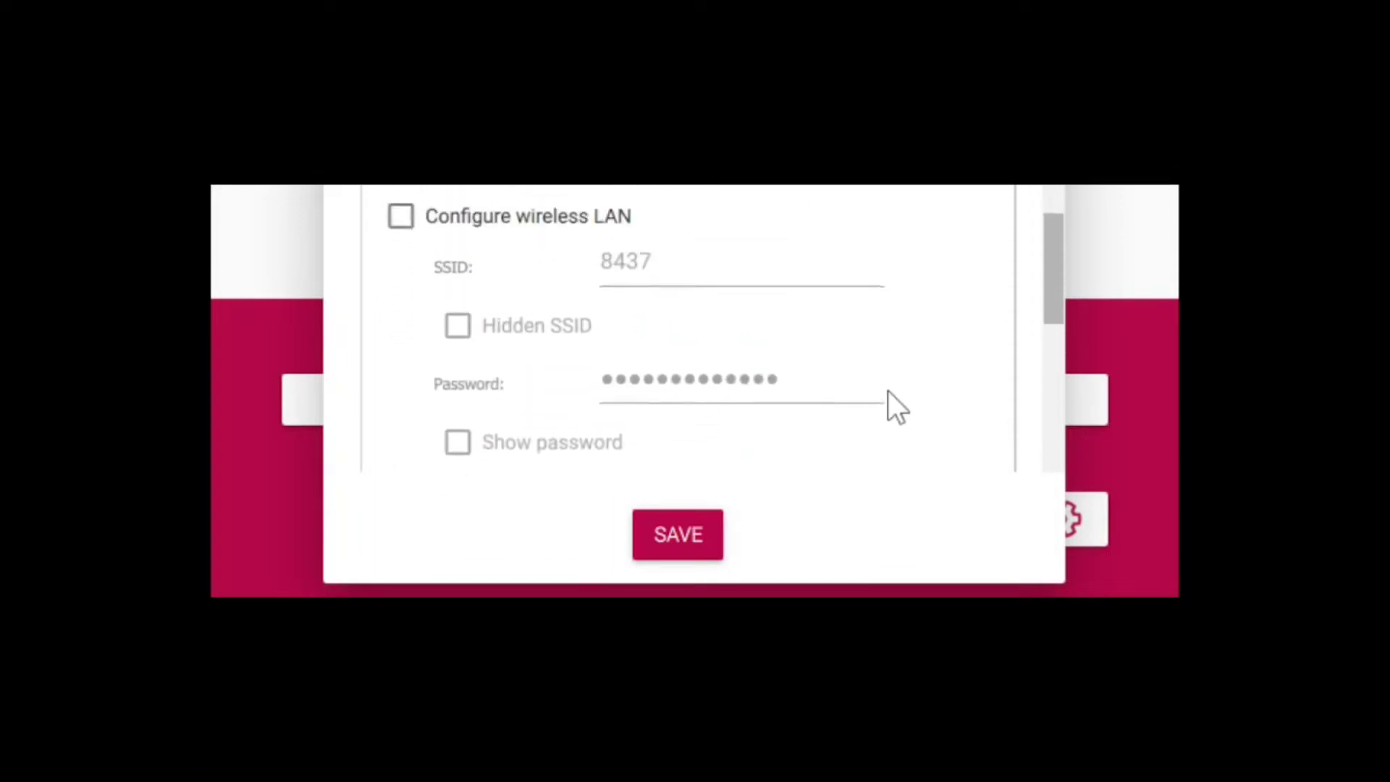
scroll(887, 390, up, 1)
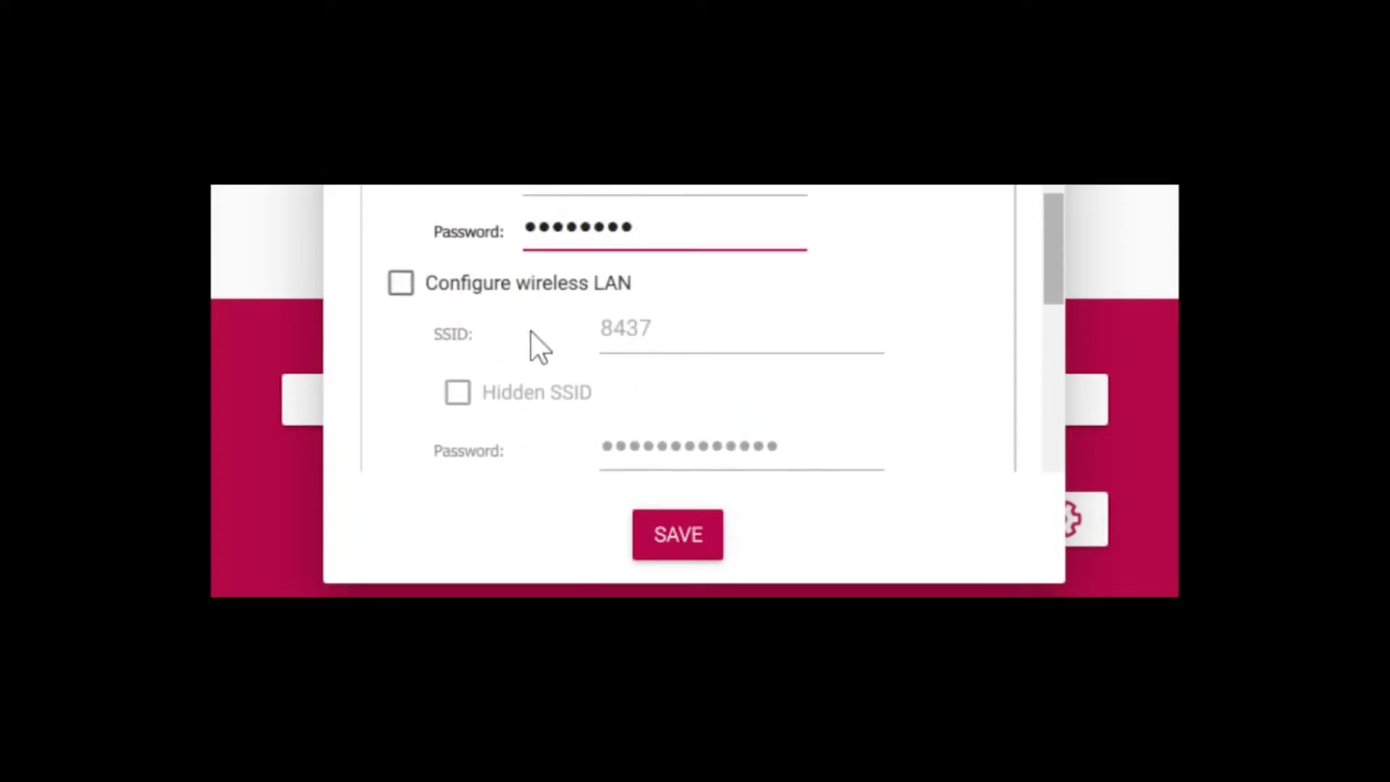
click(400, 285)
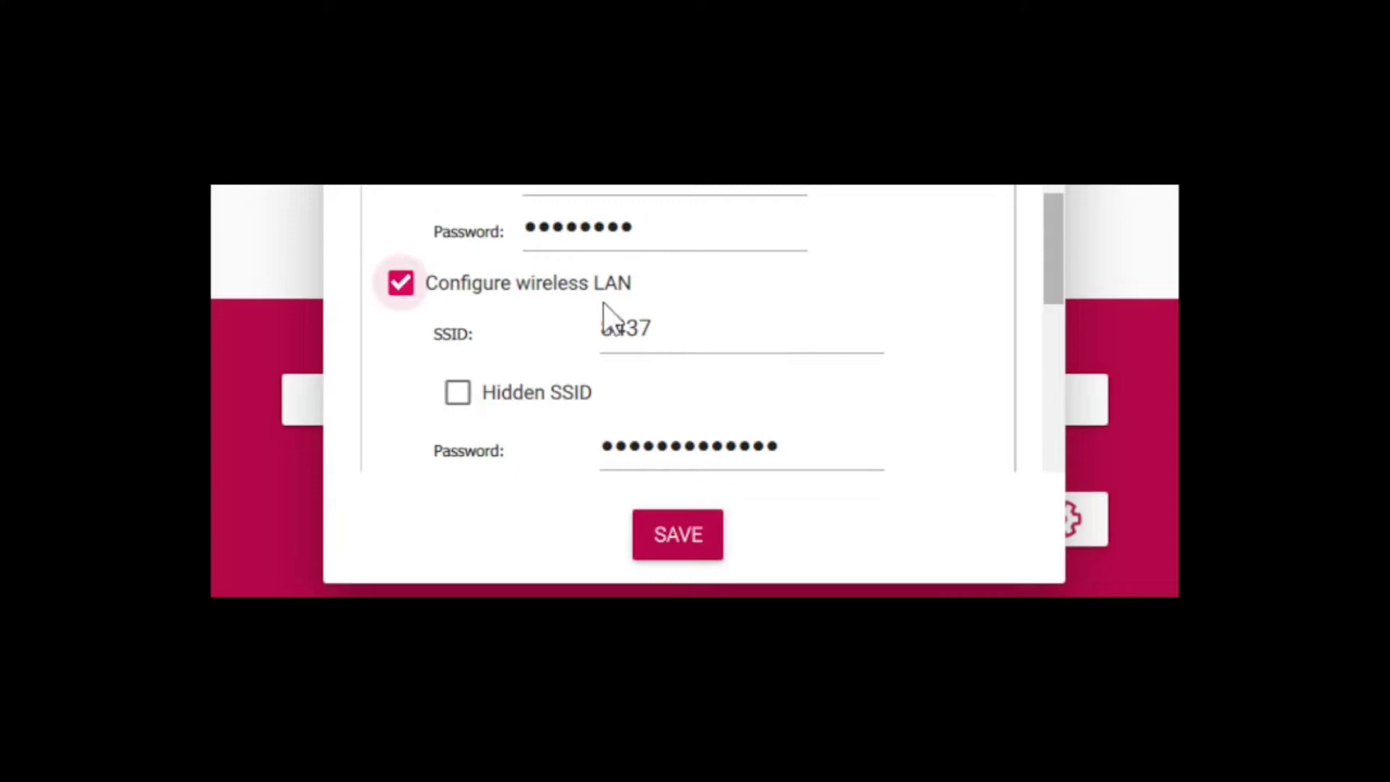
scroll(676, 341, down, 1)
scroll(676, 341, down, 3)
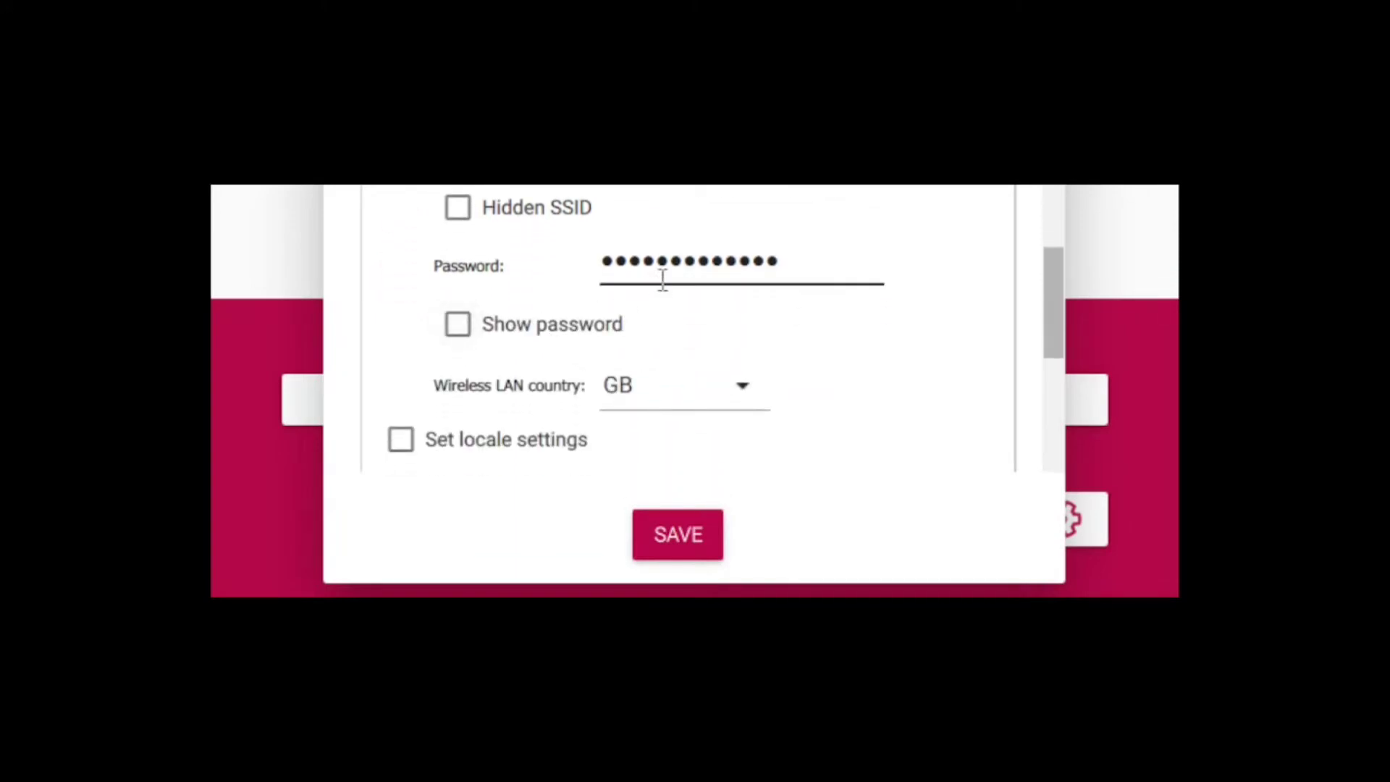
Step: Edit the Wi-Fi password field and enable the time zone and keyboard locale settings
click(803, 262)
drag(1049, 278, 1049, 304)
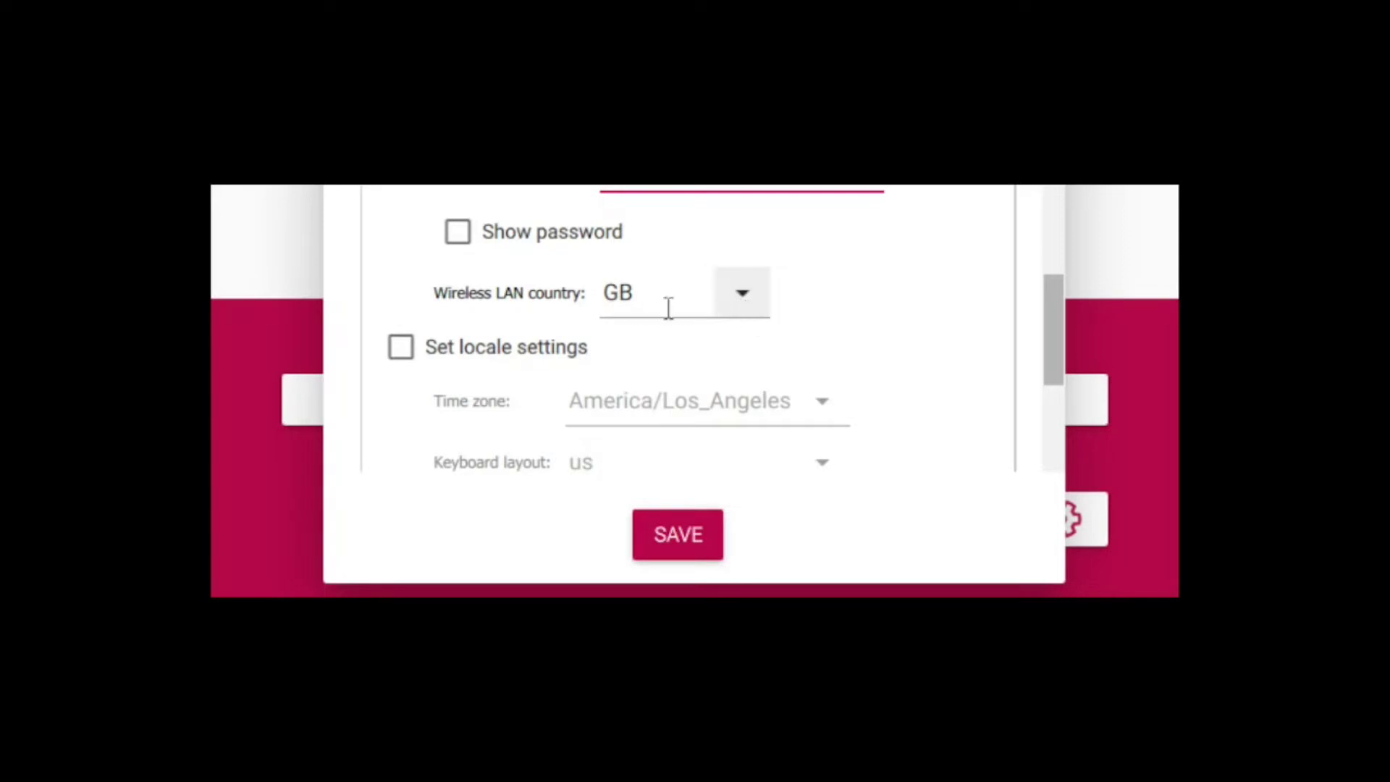
scroll(821, 333, down, 3)
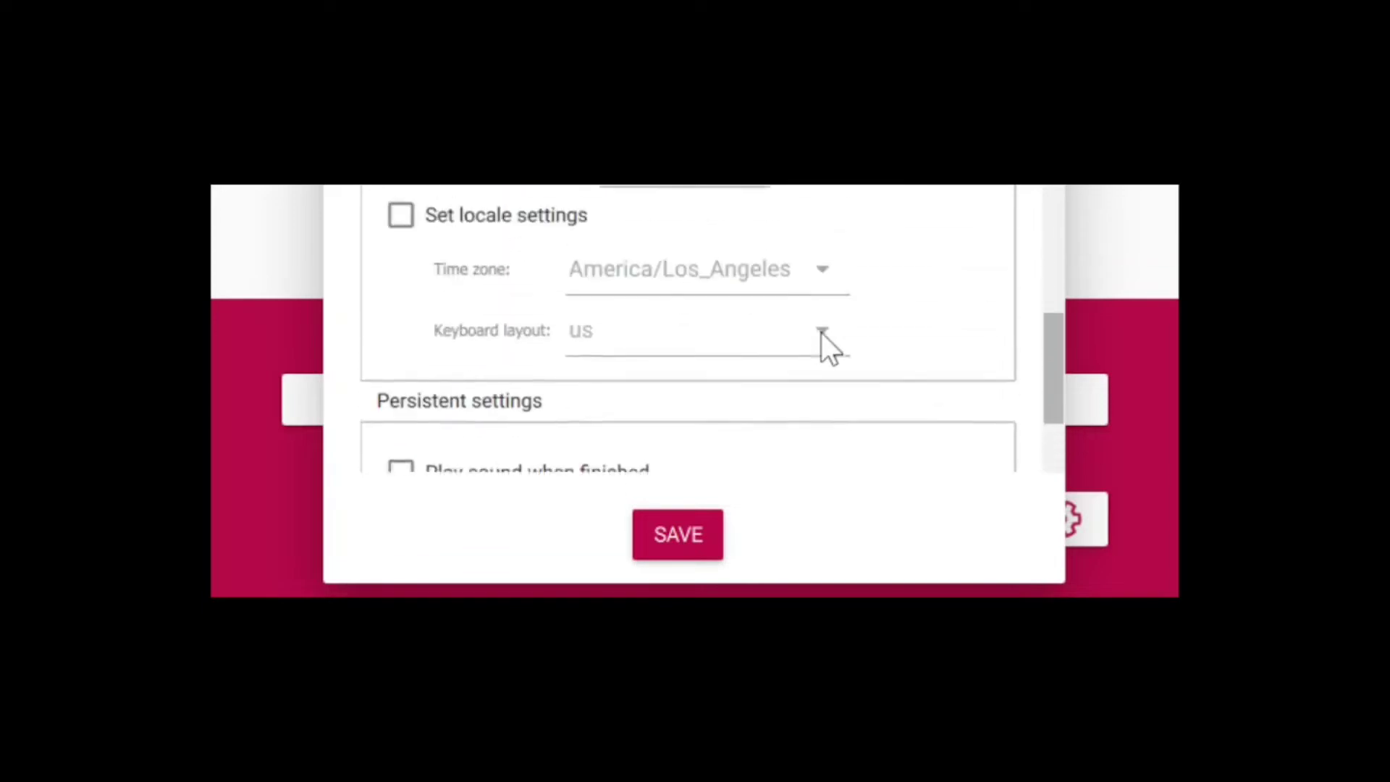
scroll(821, 333, up, 4)
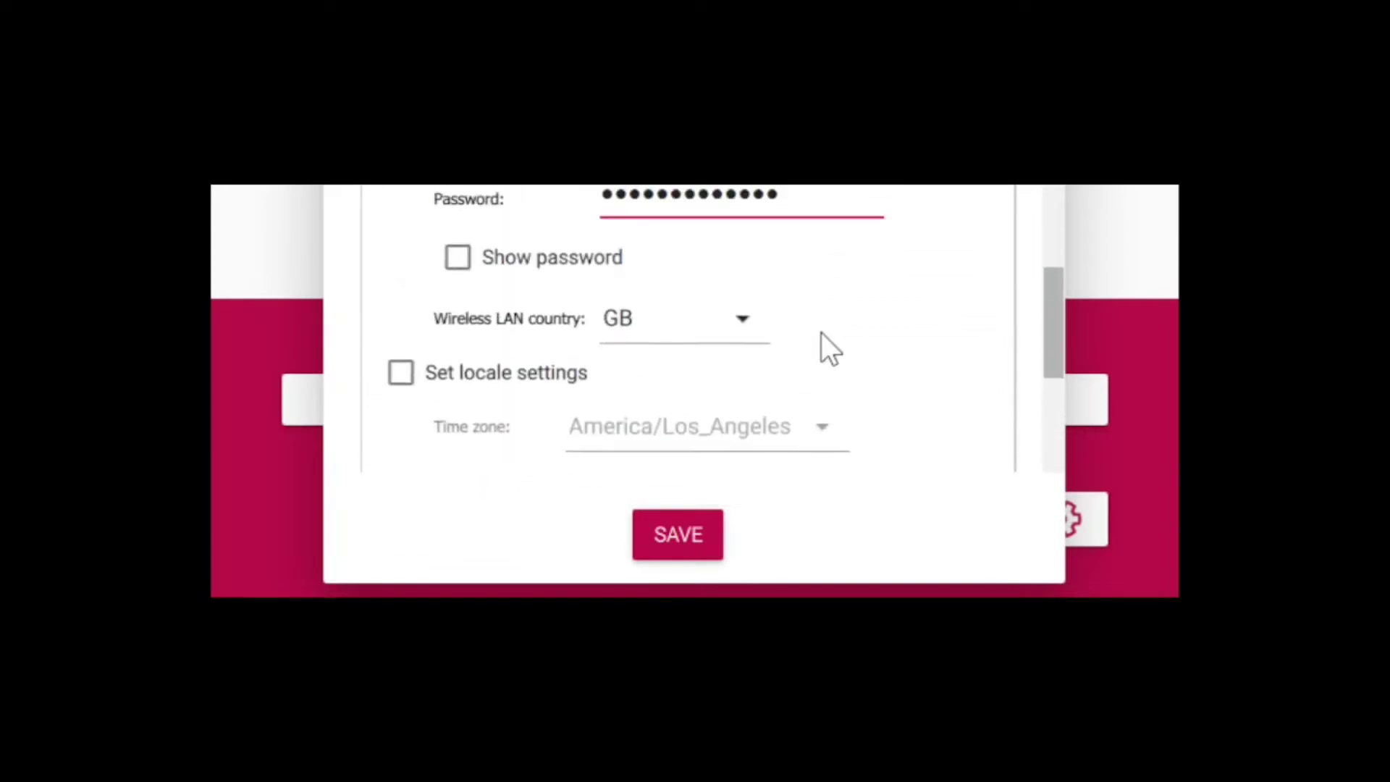
click(401, 374)
scroll(832, 435, down, 1)
scroll(831, 423, down, 2)
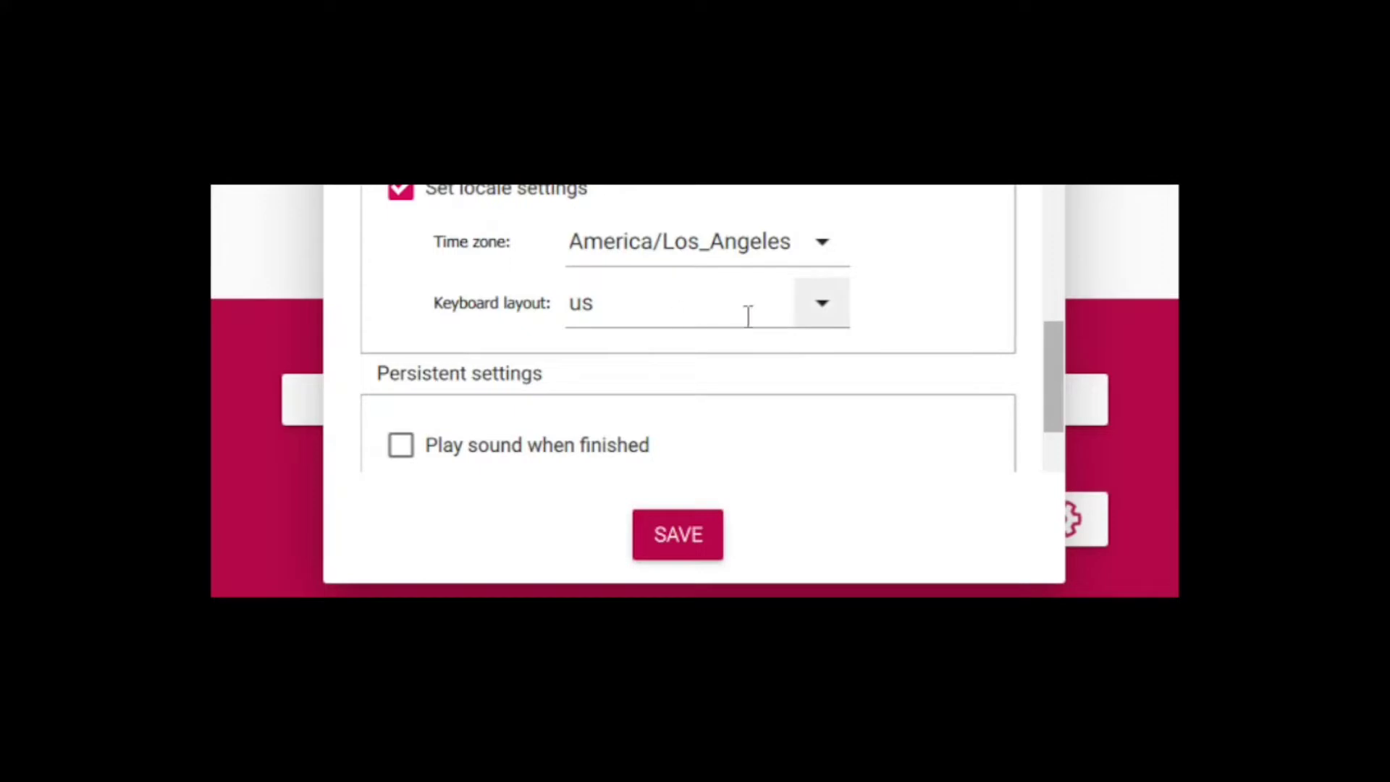
scroll(753, 310, down, 2)
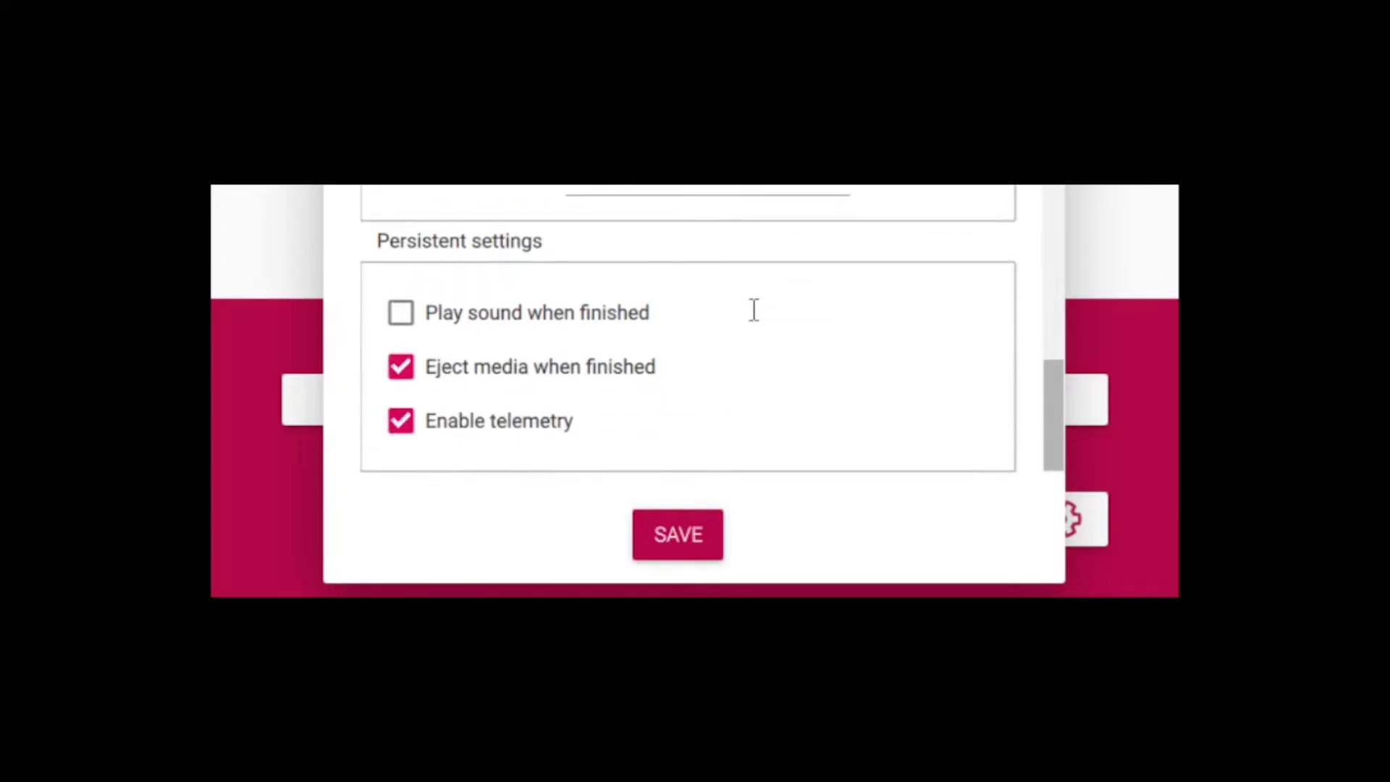
scroll(754, 310, up, 6)
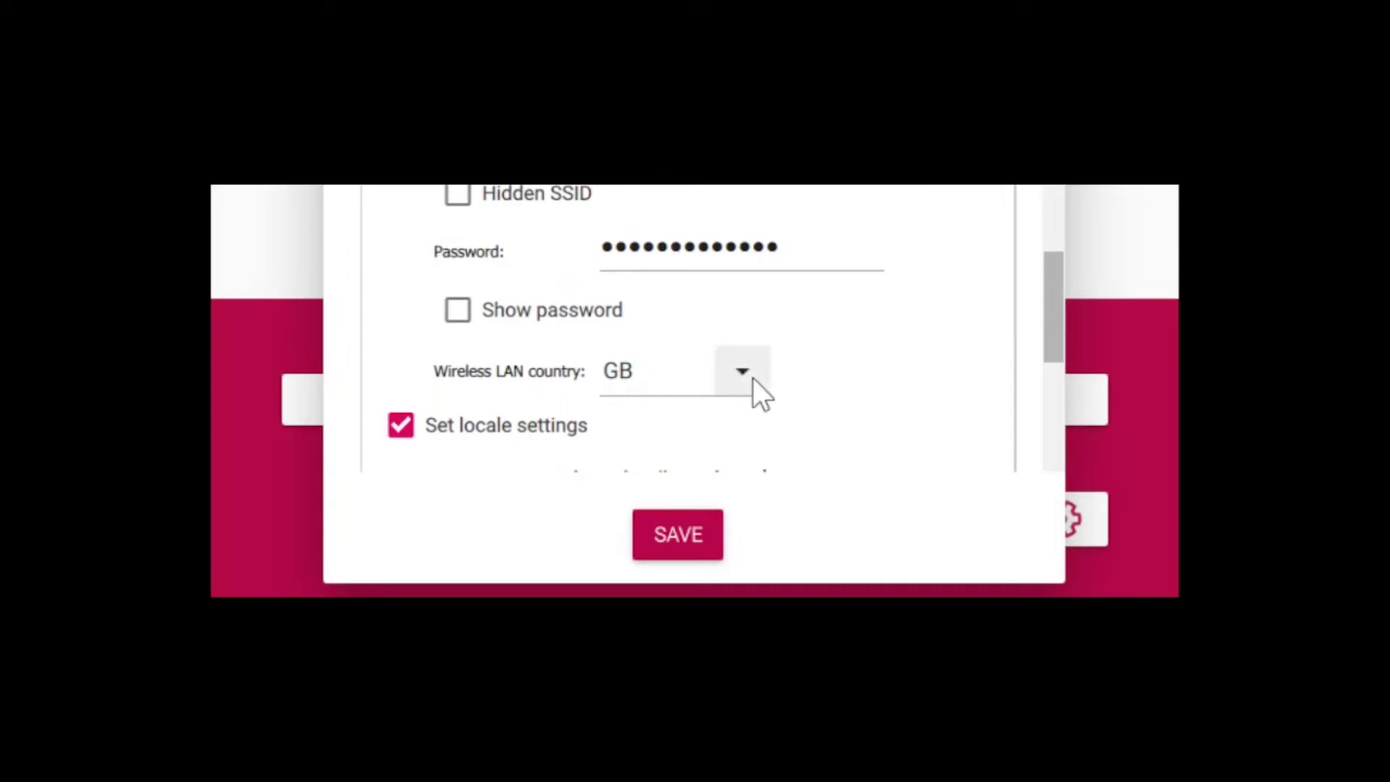
Step: Change the wireless LAN country from GB to US
click(744, 374)
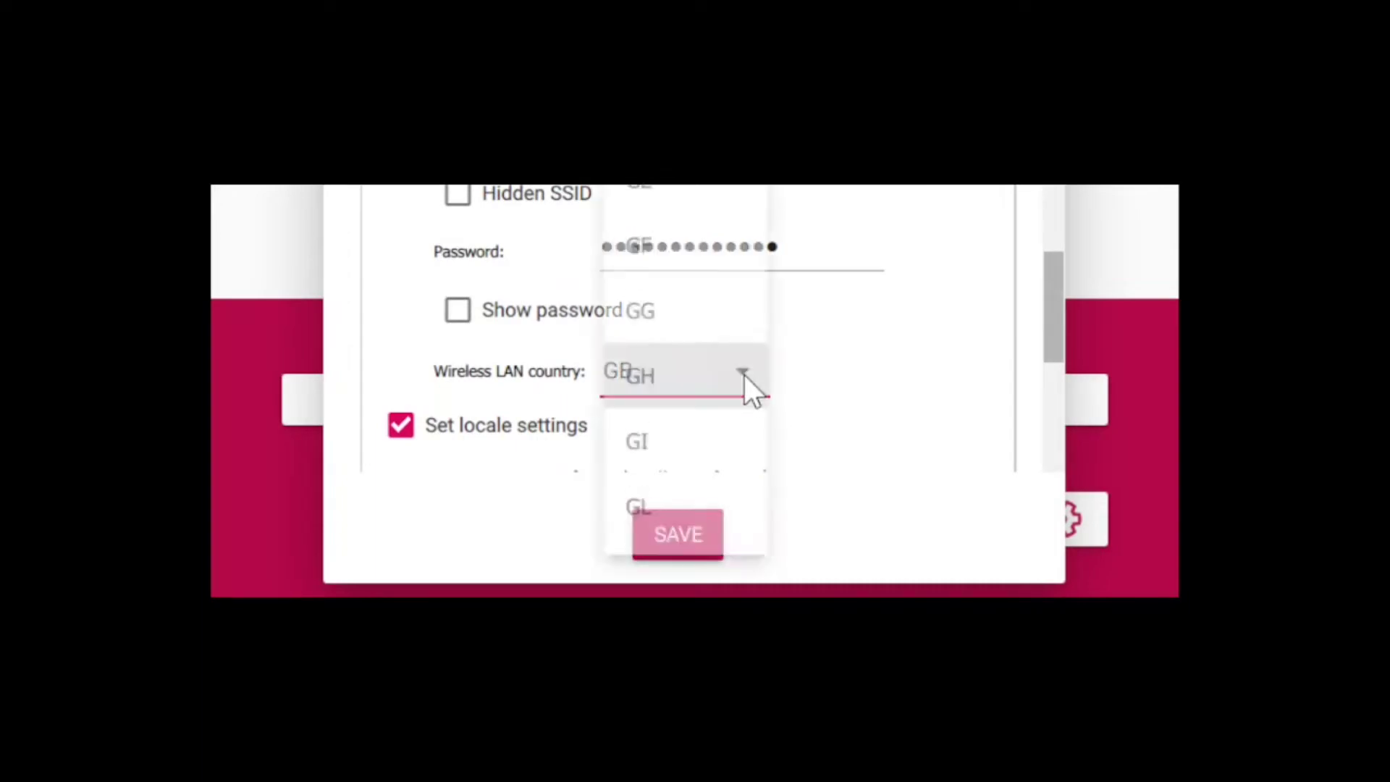
scroll(706, 366, down, 4)
scroll(680, 471, down, 15)
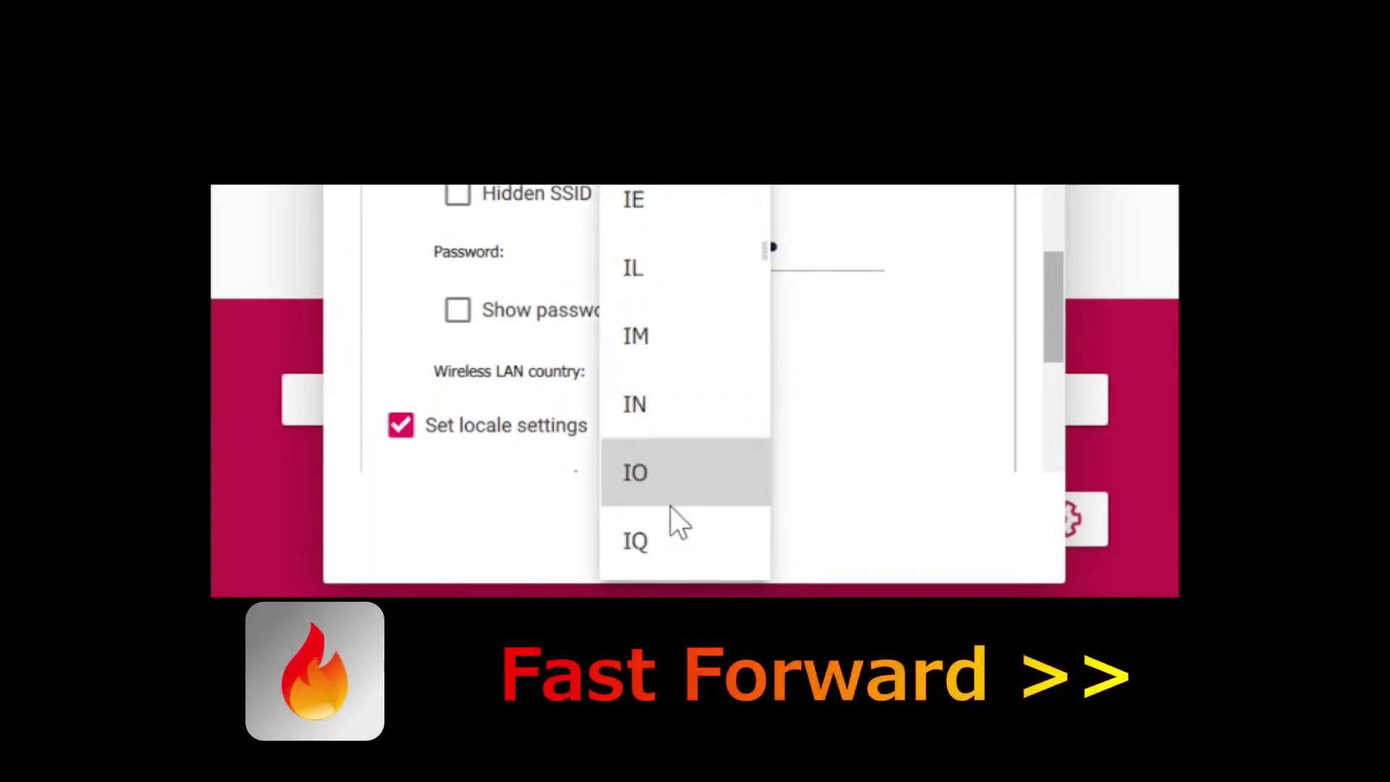
scroll(677, 484, down, 15)
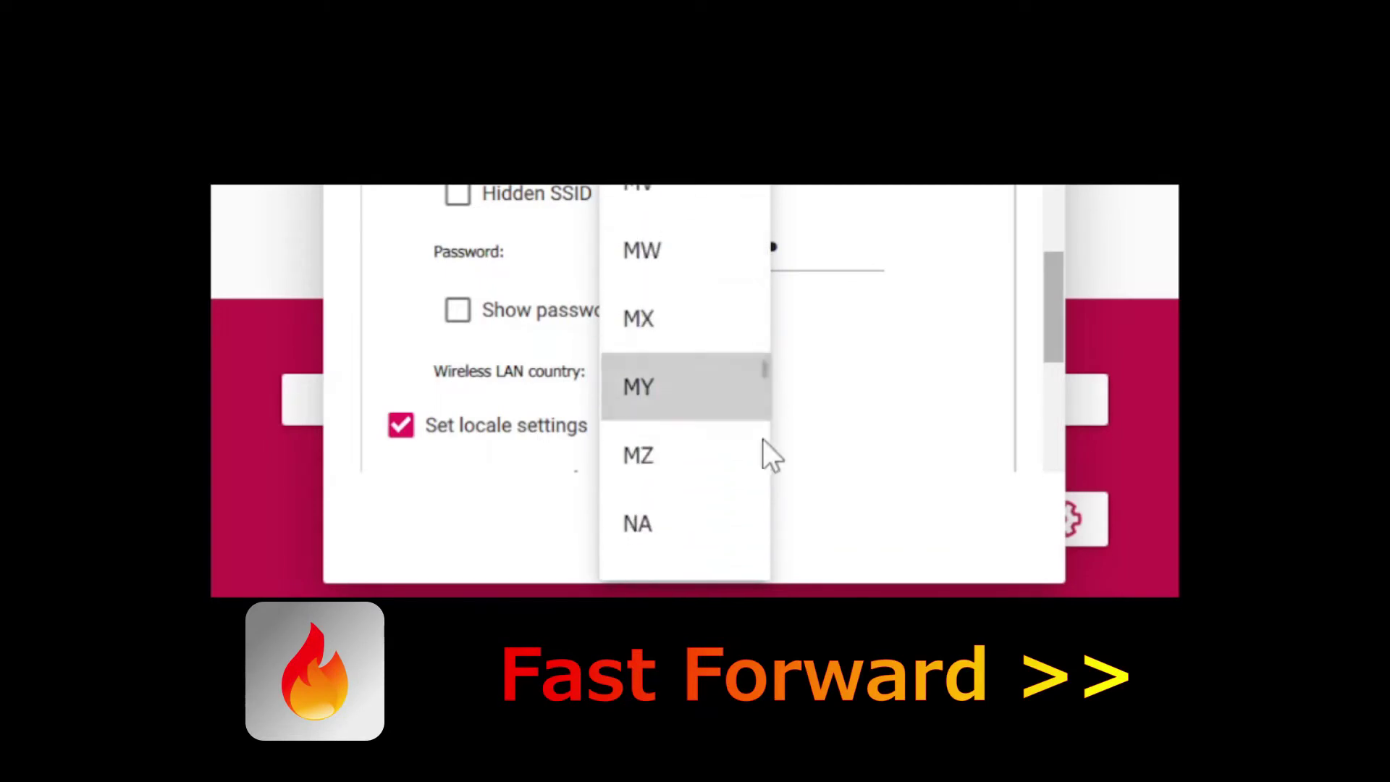
scroll(683, 427, down, 18)
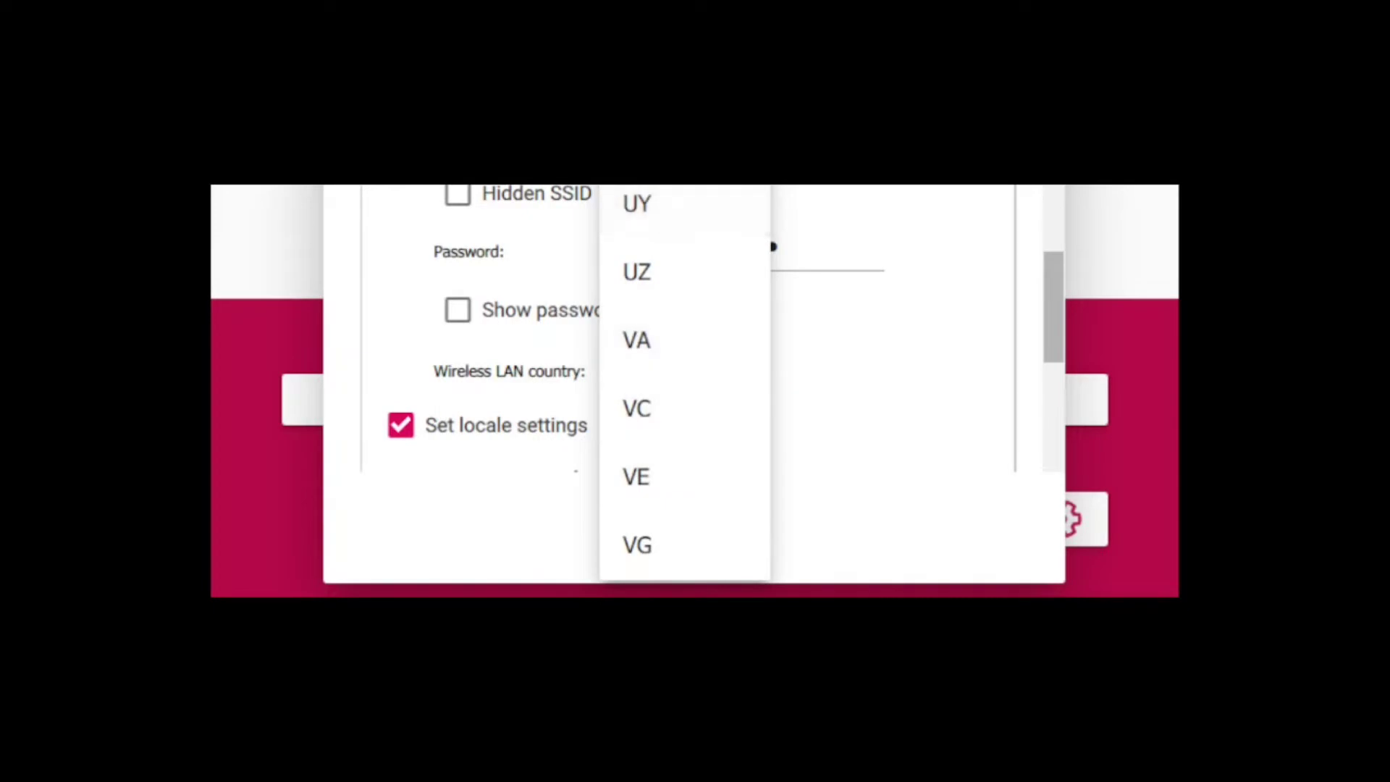
click(637, 135)
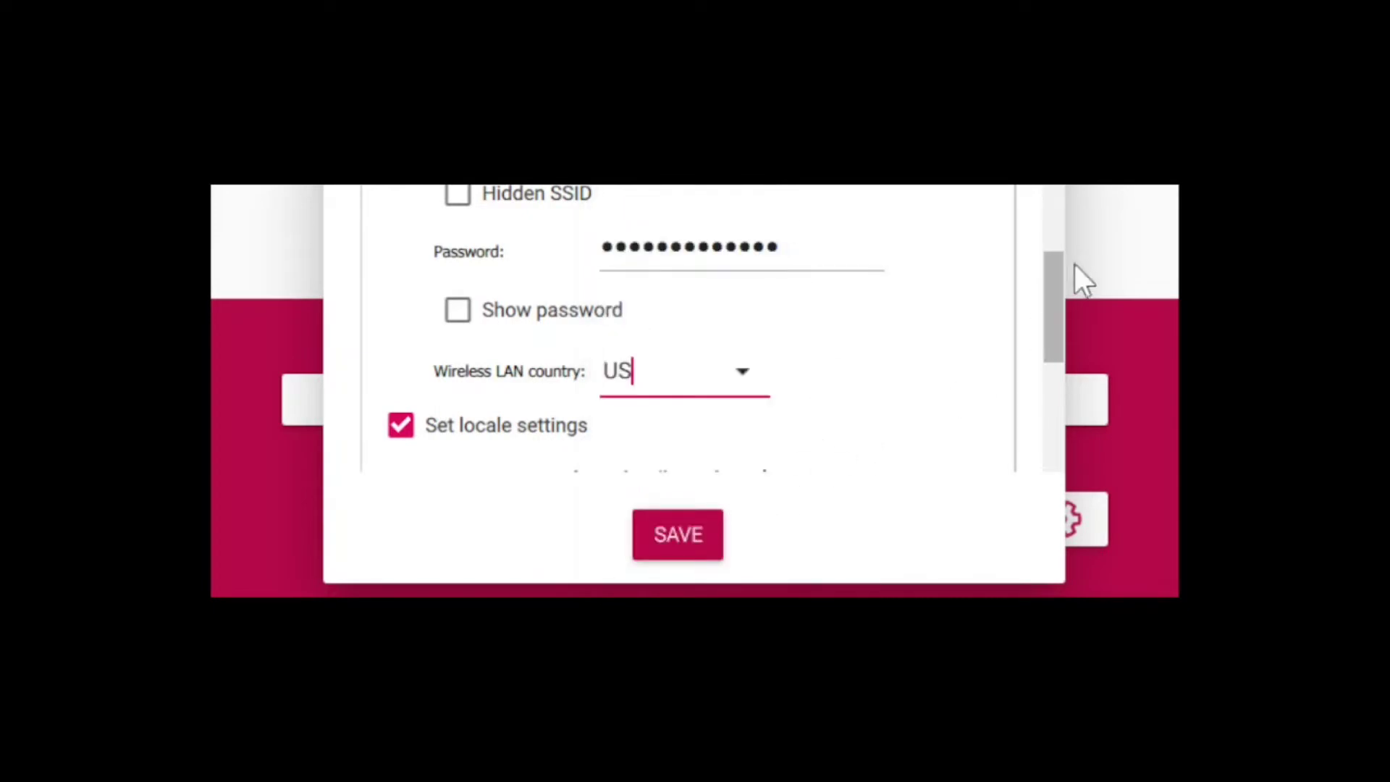
drag(1050, 285, 1057, 400)
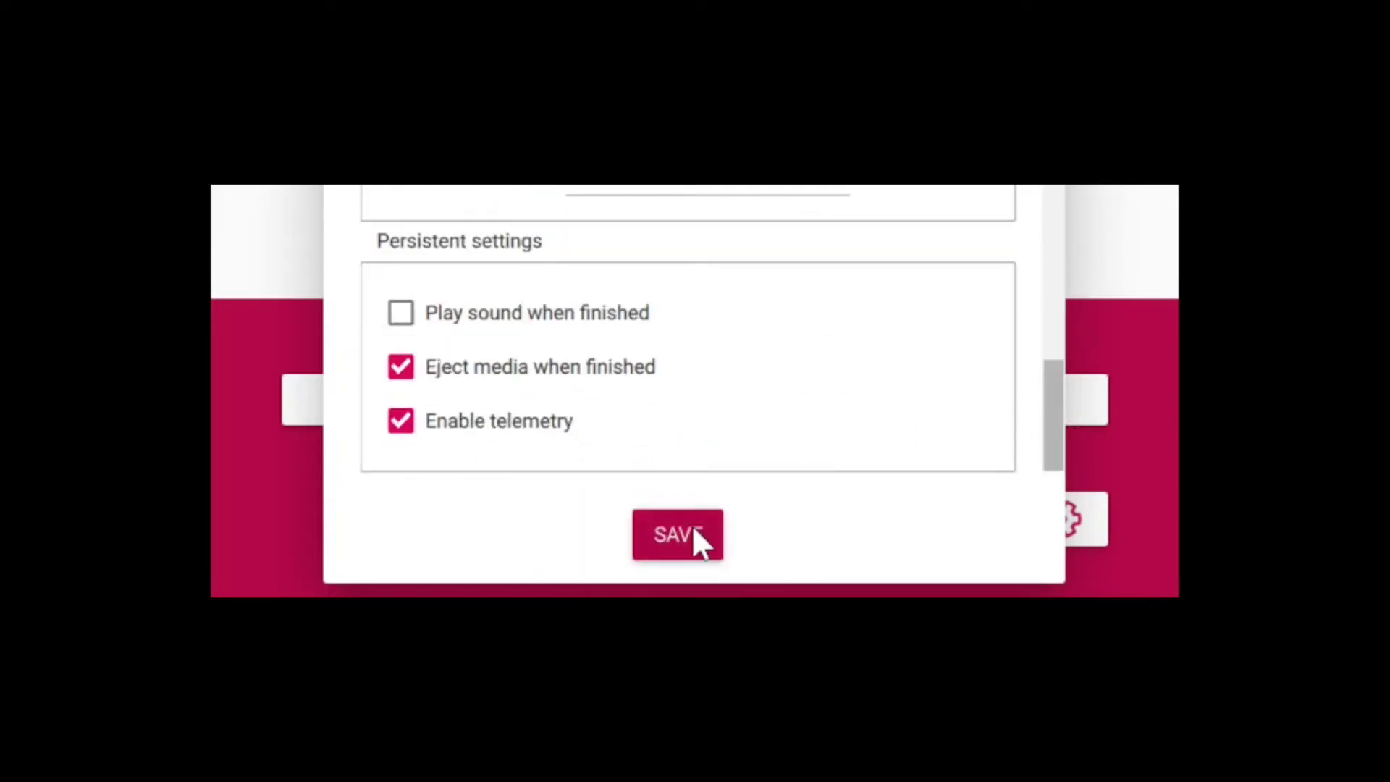
Step: Save the advanced settings and write the image to the SDXC card, confirming the erase
click(693, 529)
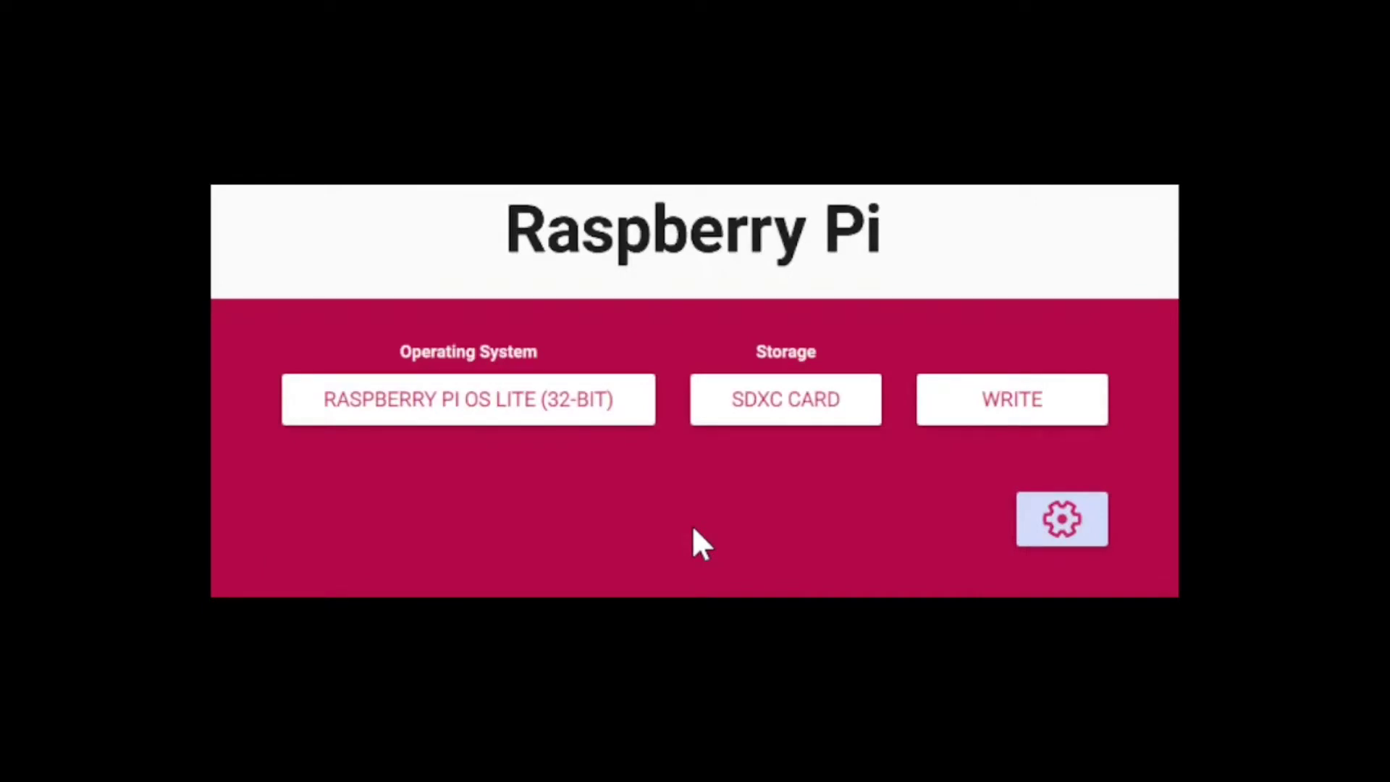
click(1047, 407)
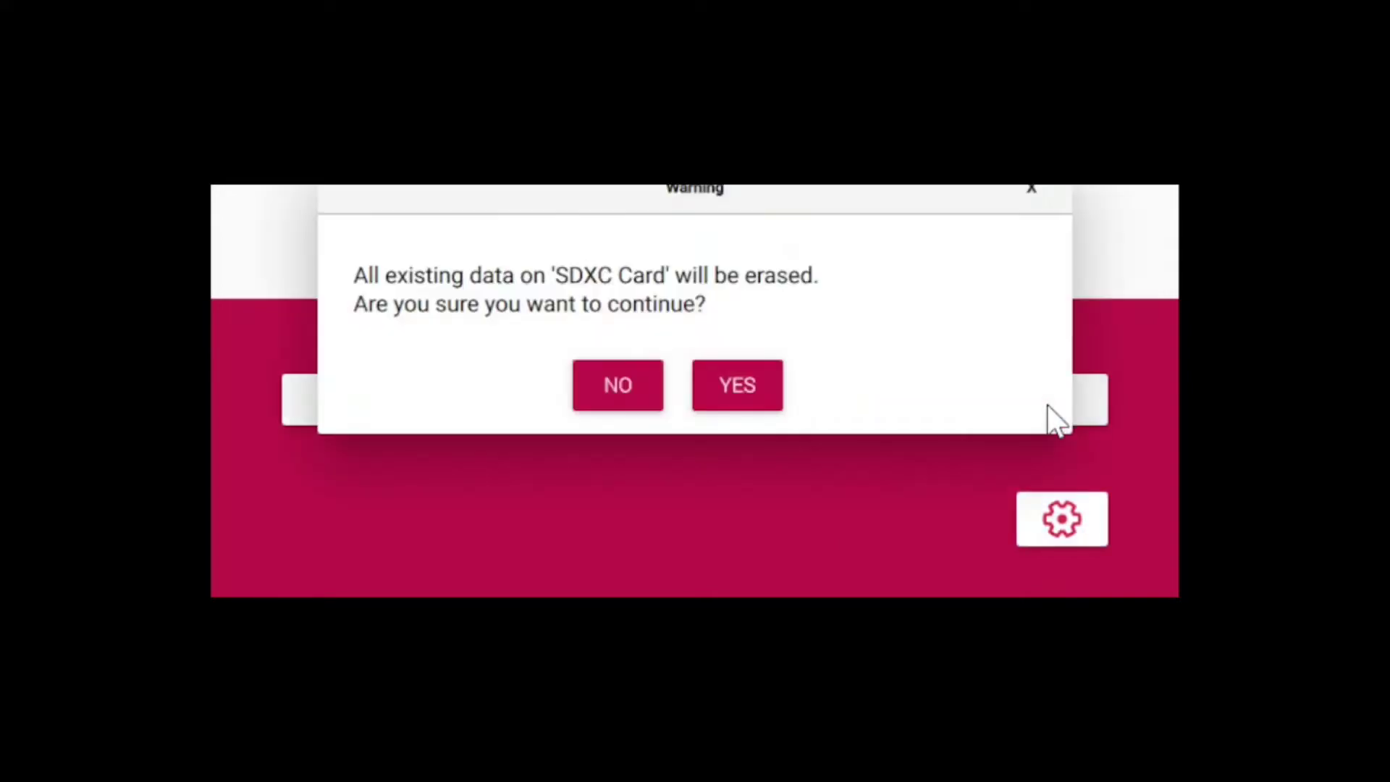
click(724, 387)
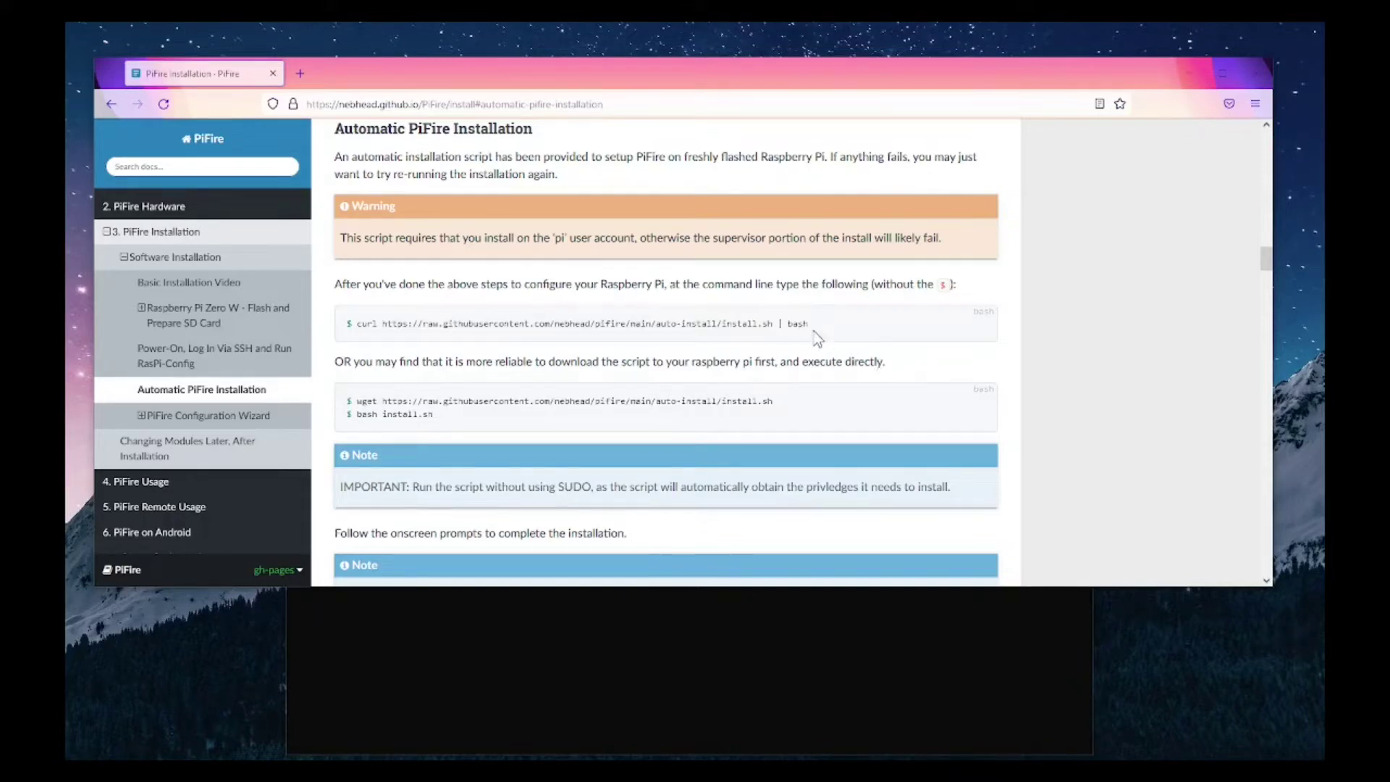
Step: Copy the PiFire curl install-script command and bring the terminal window forward
drag(809, 324, 357, 325)
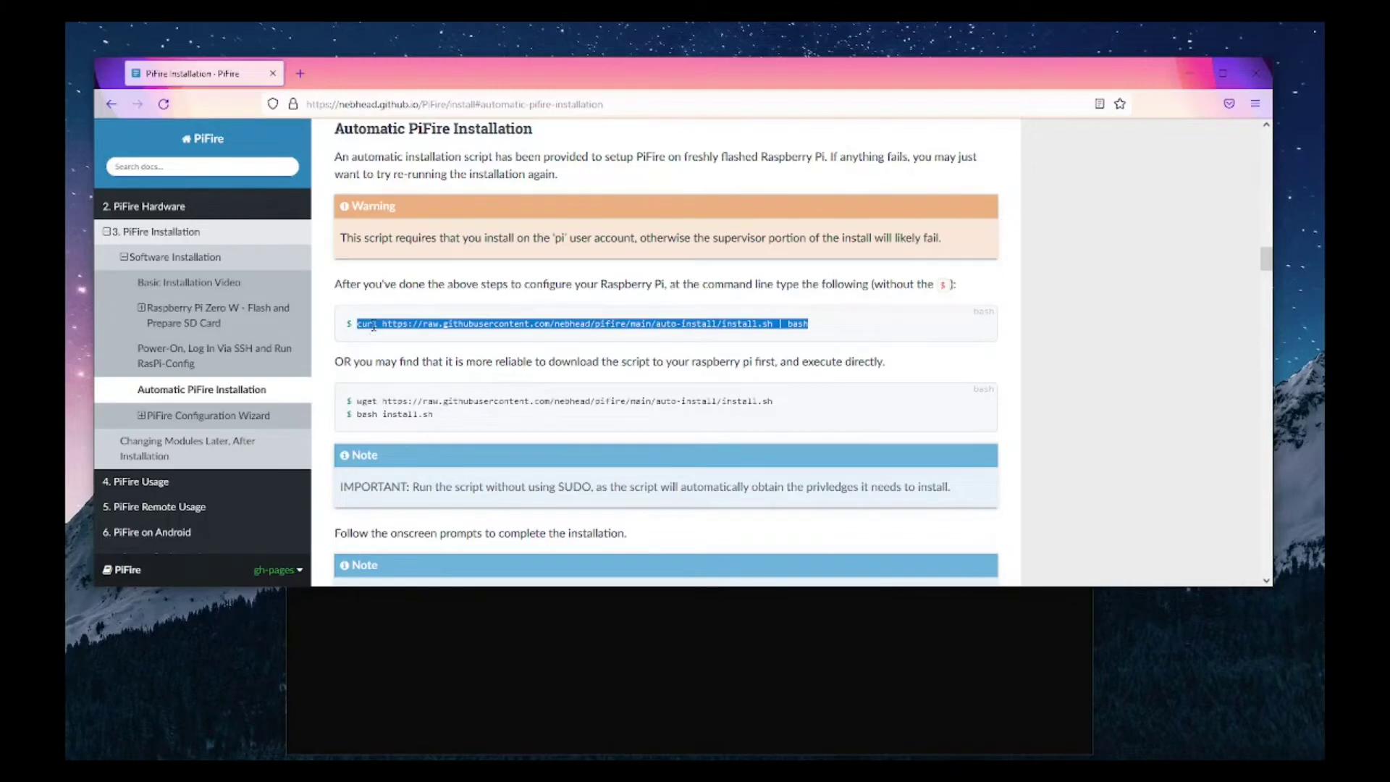
right_click(373, 326)
click(394, 345)
click(508, 689)
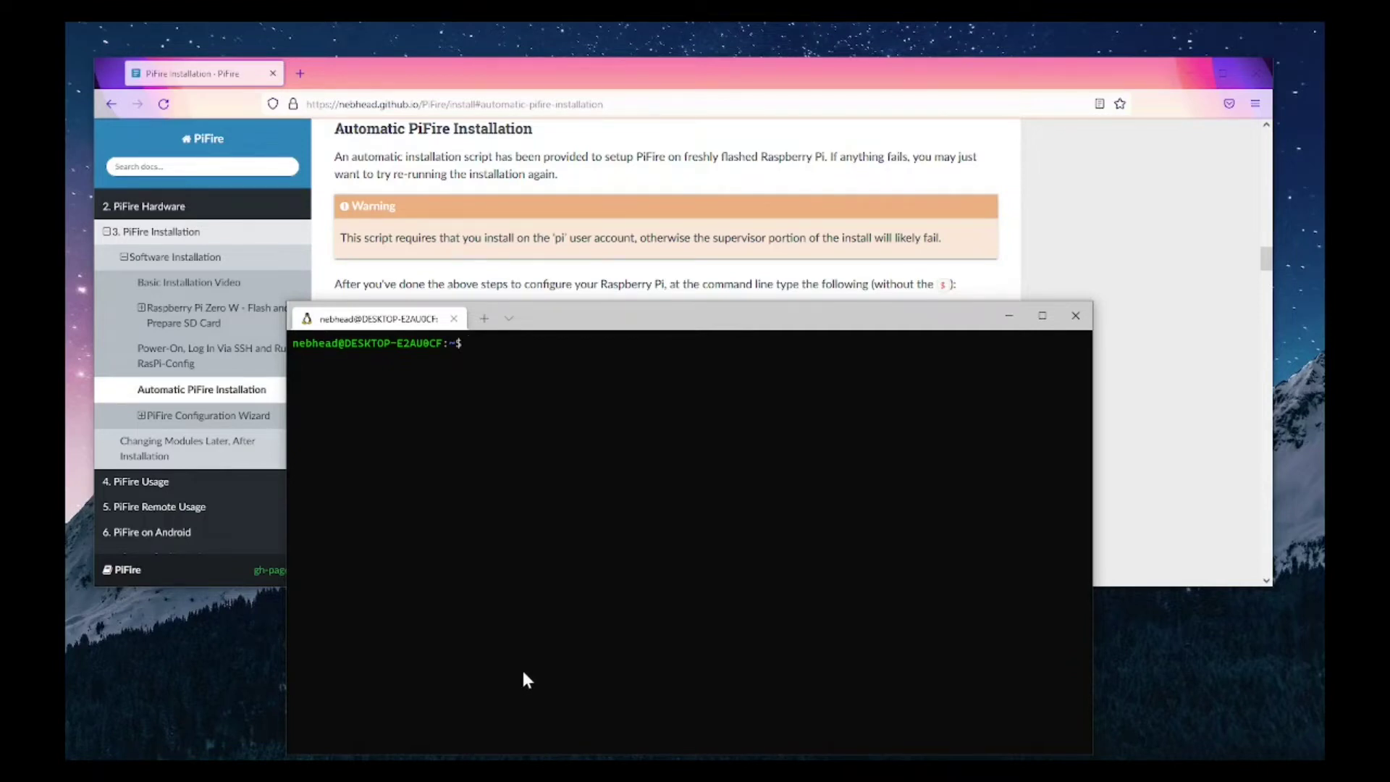
text(ssh)
text( pi)
text(@)
text(192.16)
text(8.10.14)
text(7)
text(yes)
key(Return)
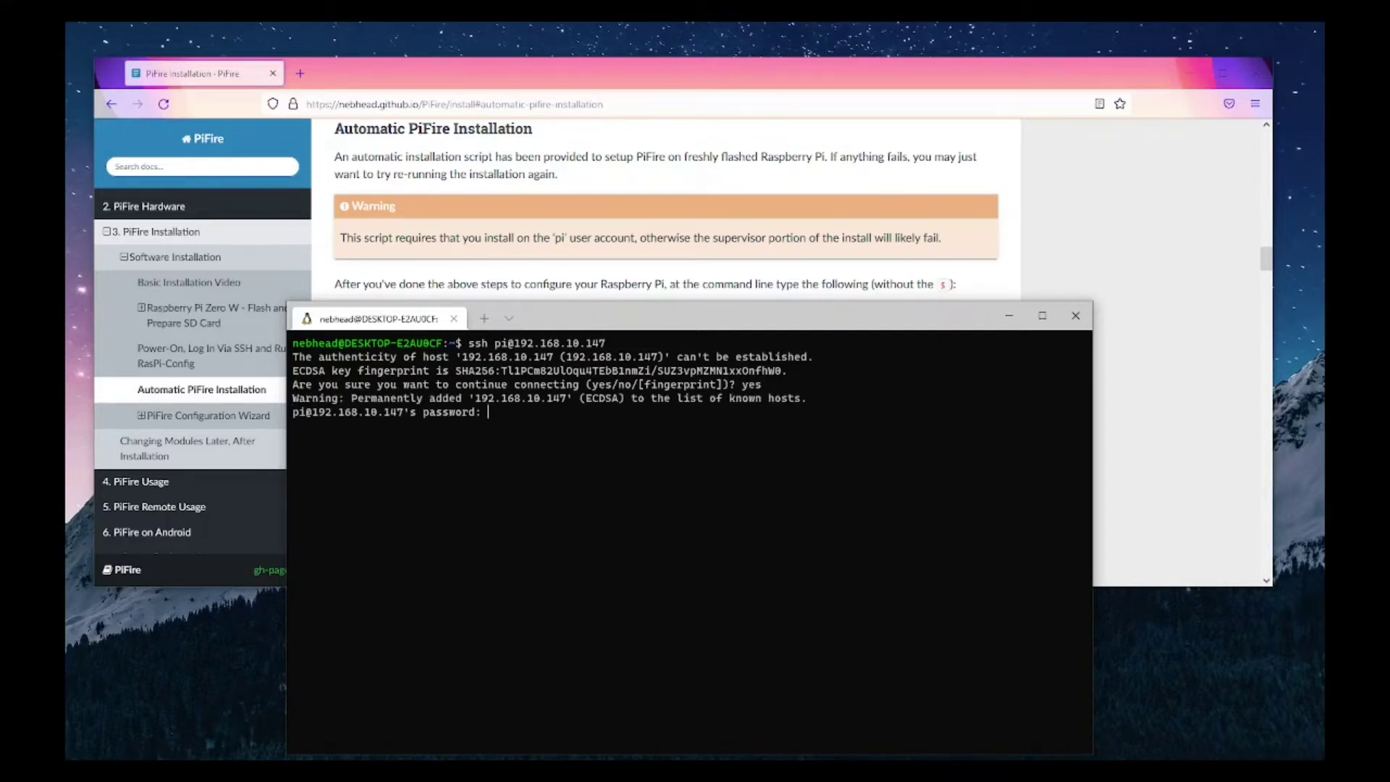
key(Return)
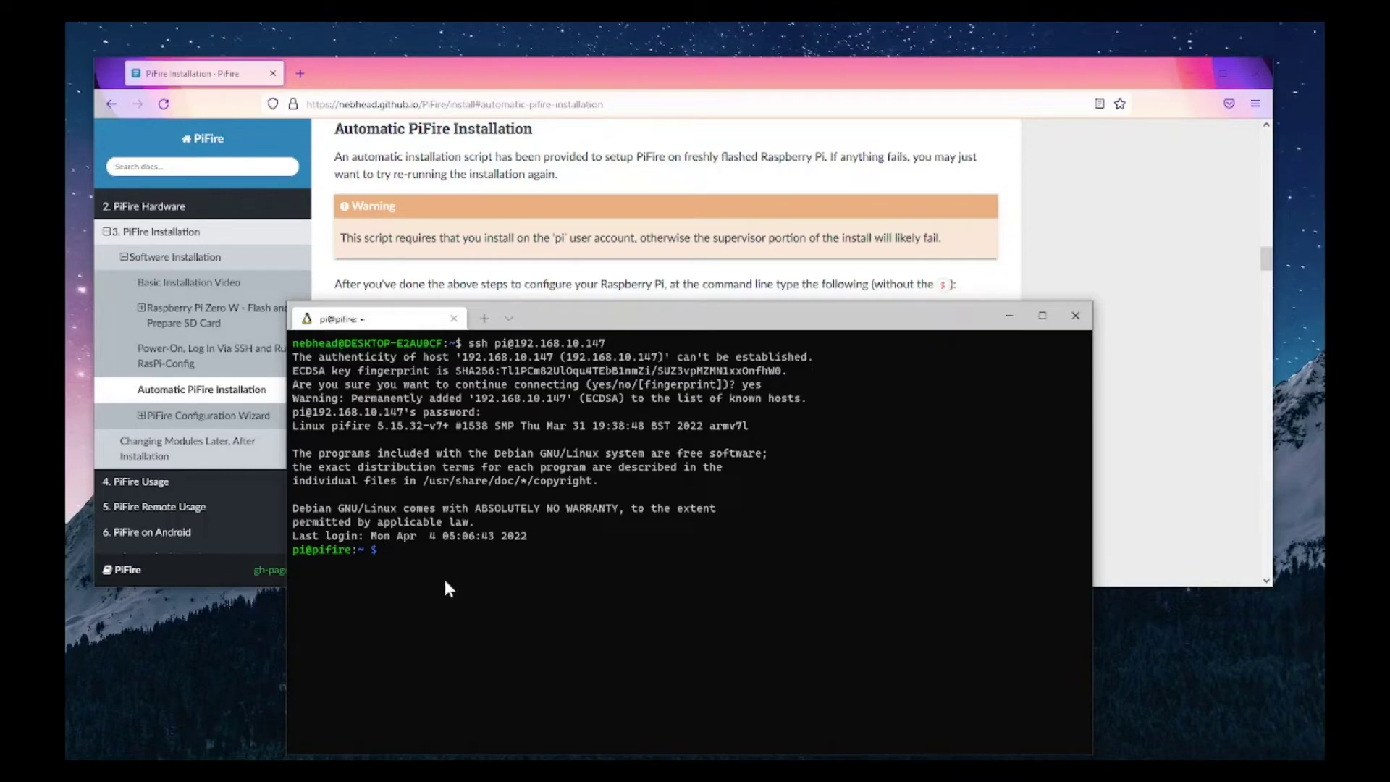
key(ctrl+v)
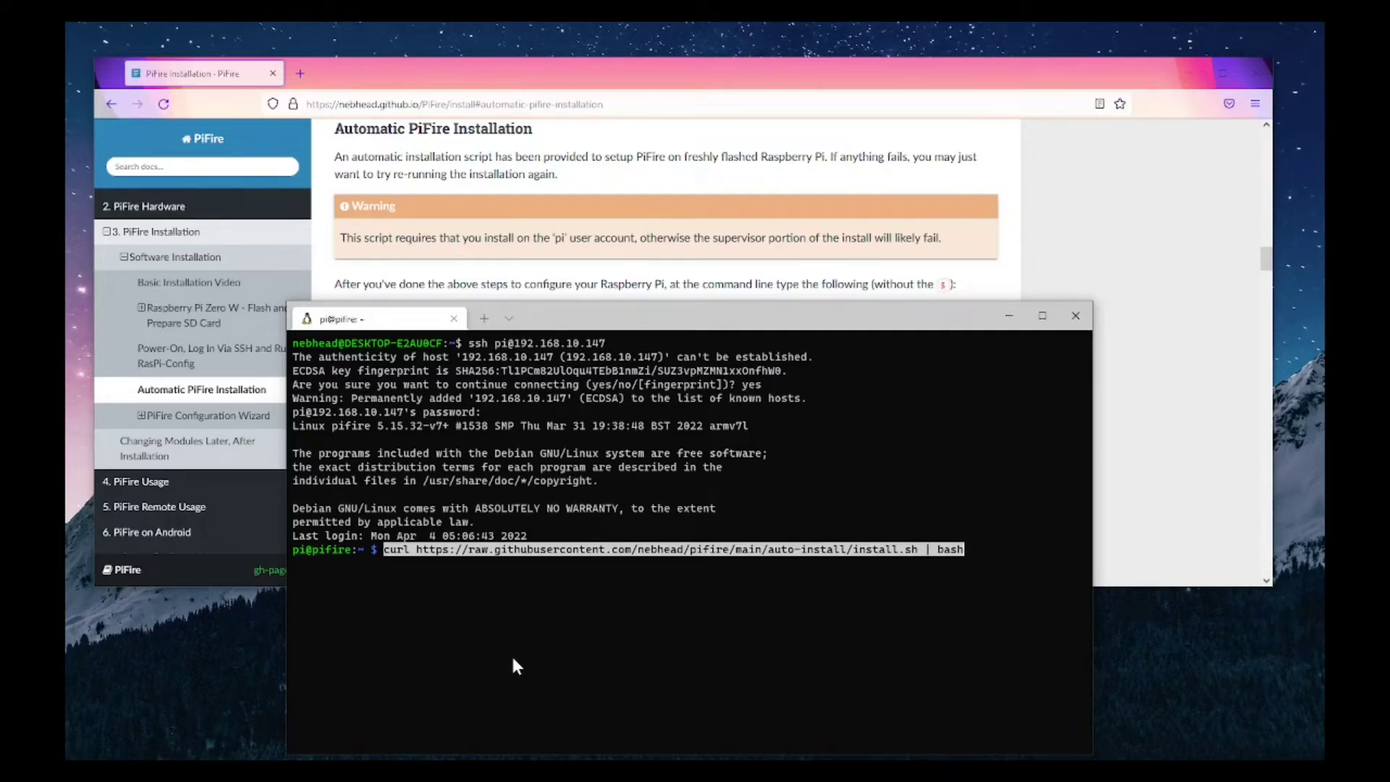
Step: Run the pasted curl | bash PiFire install command
key(Return)
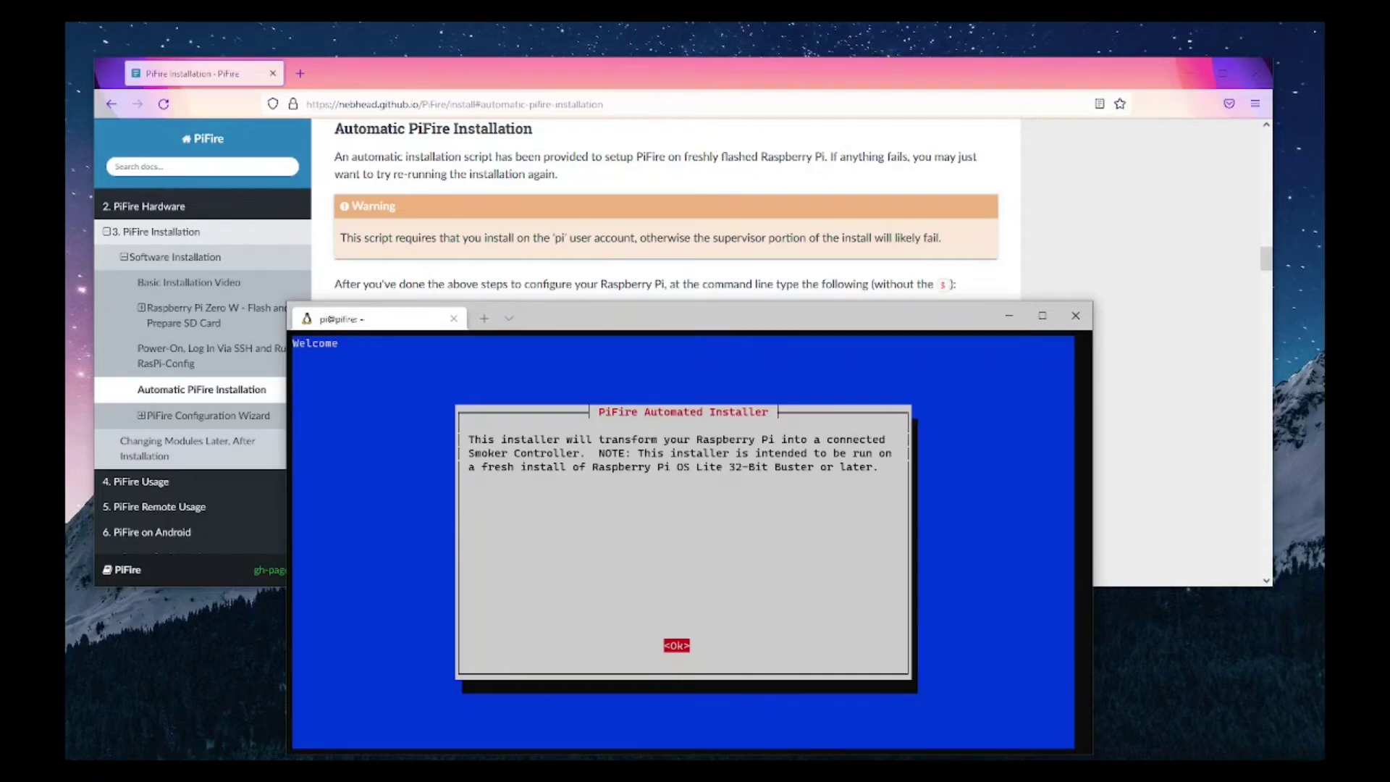
Step: Dismiss the PiFire installer welcome and let apt update run until the supervisor WebUI prompt
key(Return)
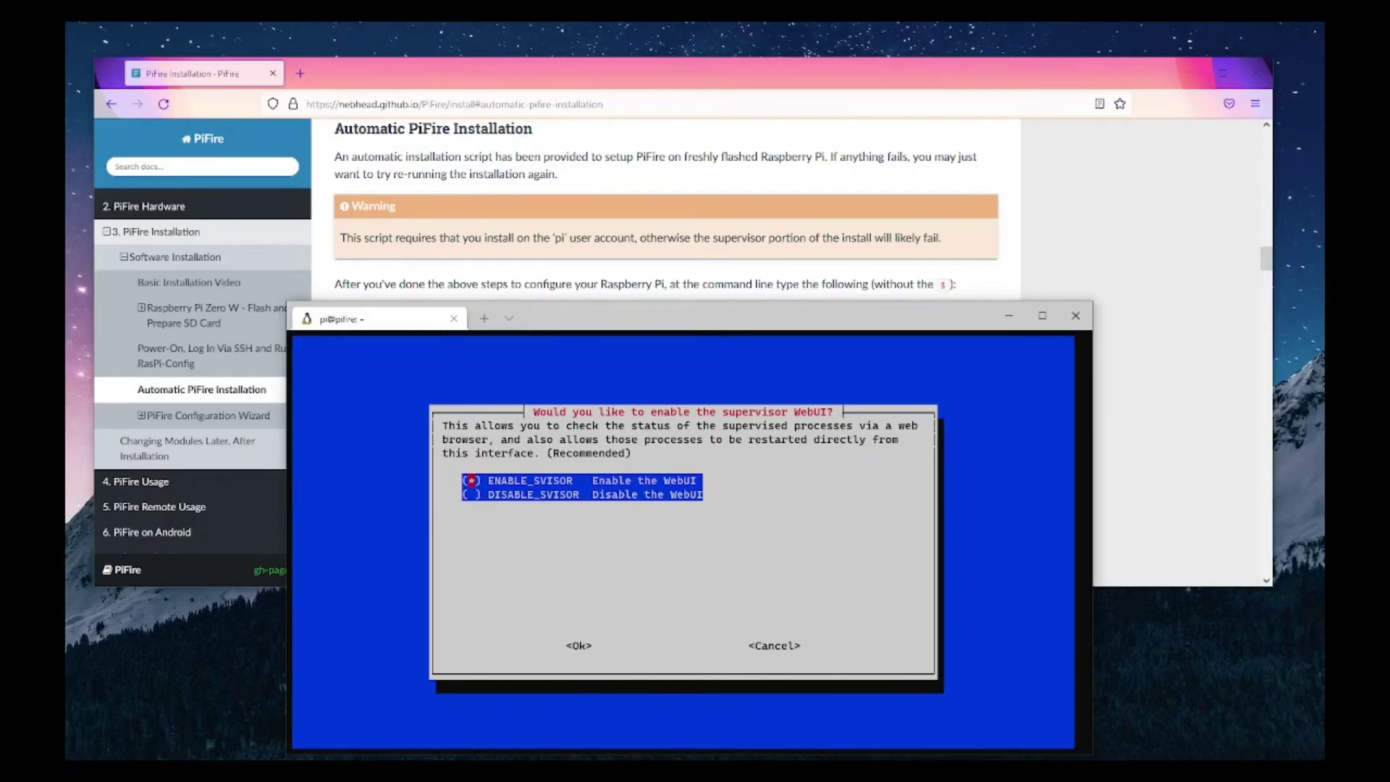
Step: Enable the supervisor WebUI with the default username 'user' and a chosen password
key(Return)
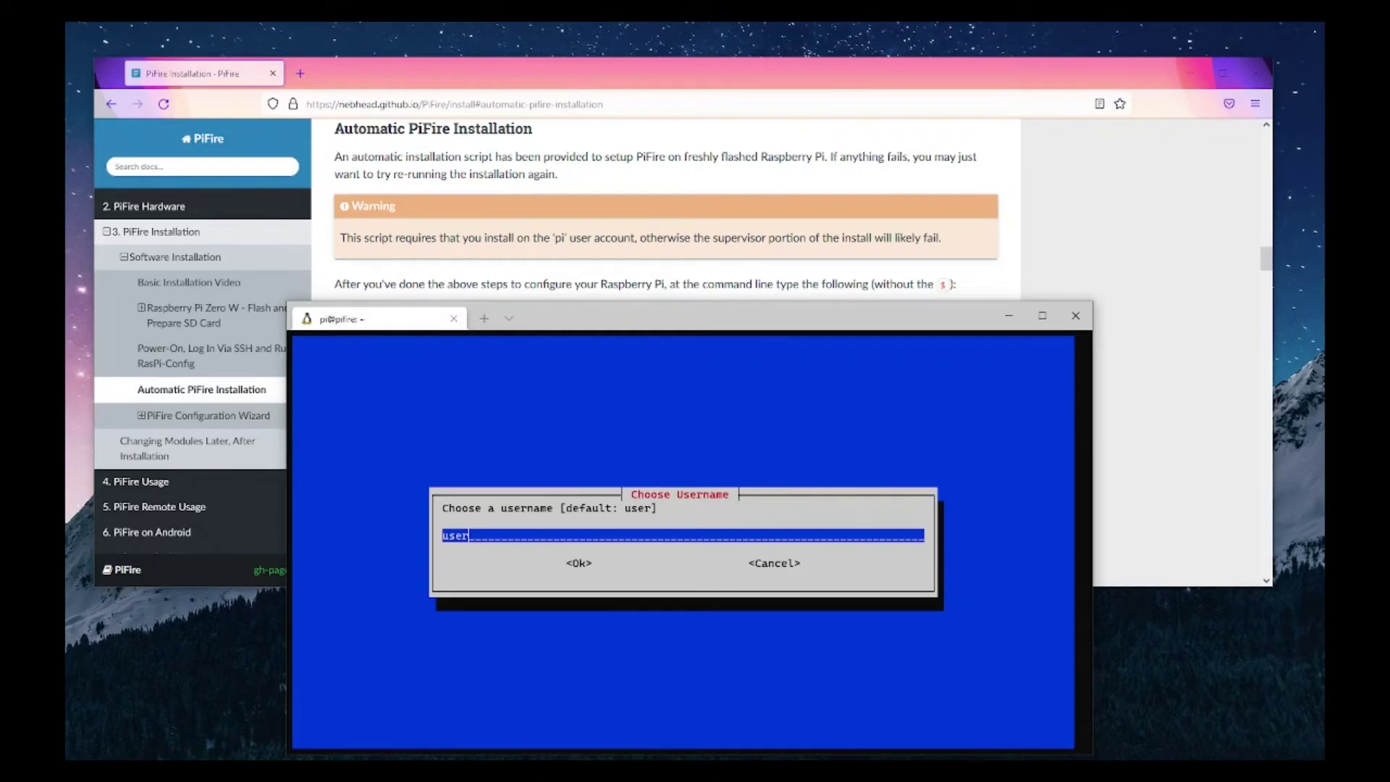
key(Return)
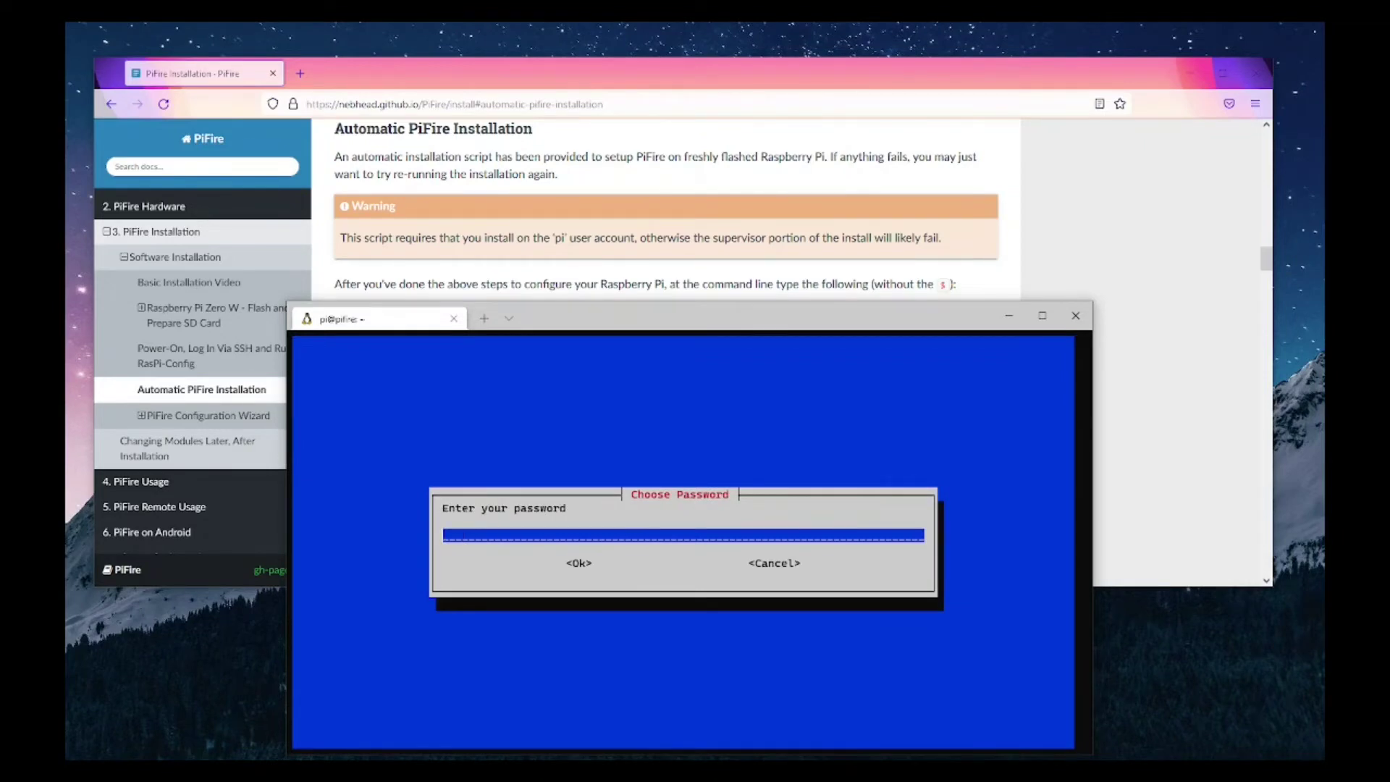
text(****)
key(Return)
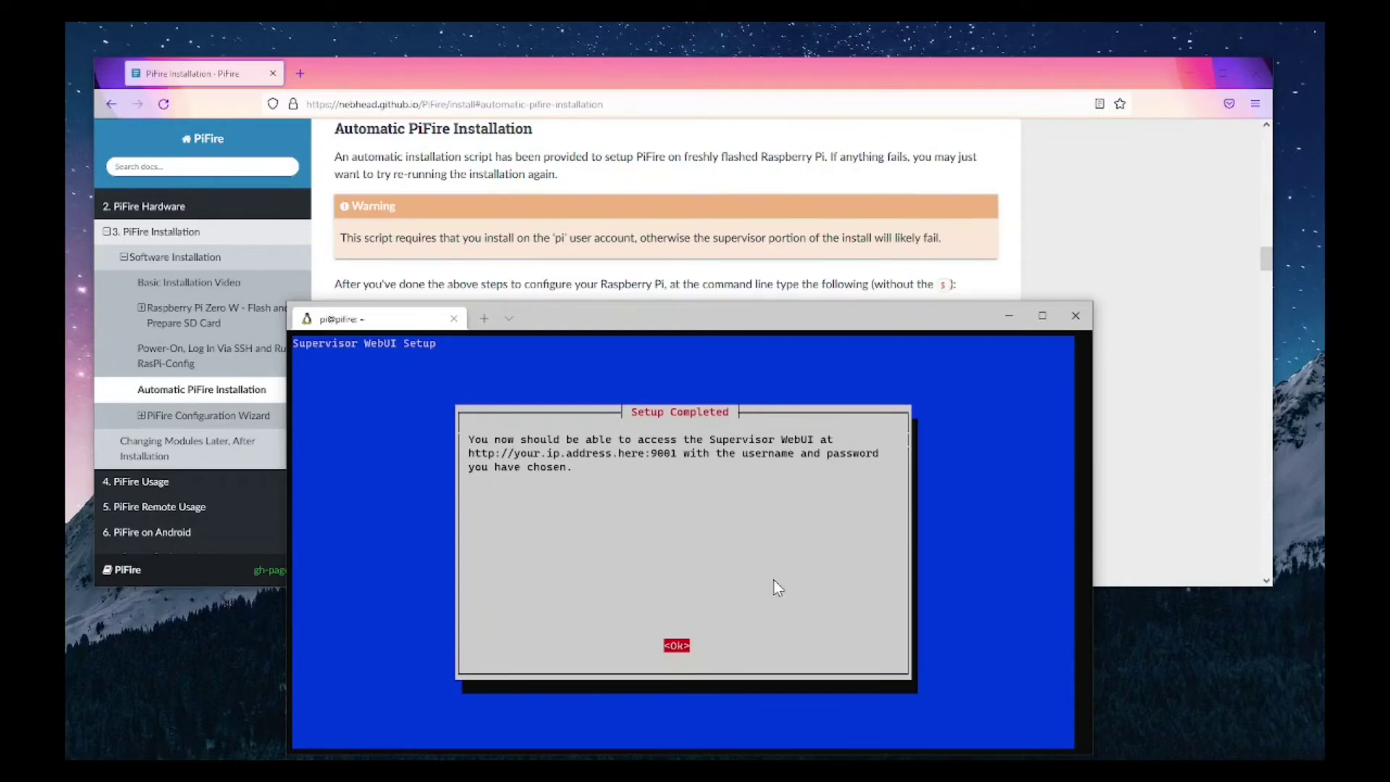
Step: Acknowledge the supervisor Setup Completed message so the install script can finish
key(Return)
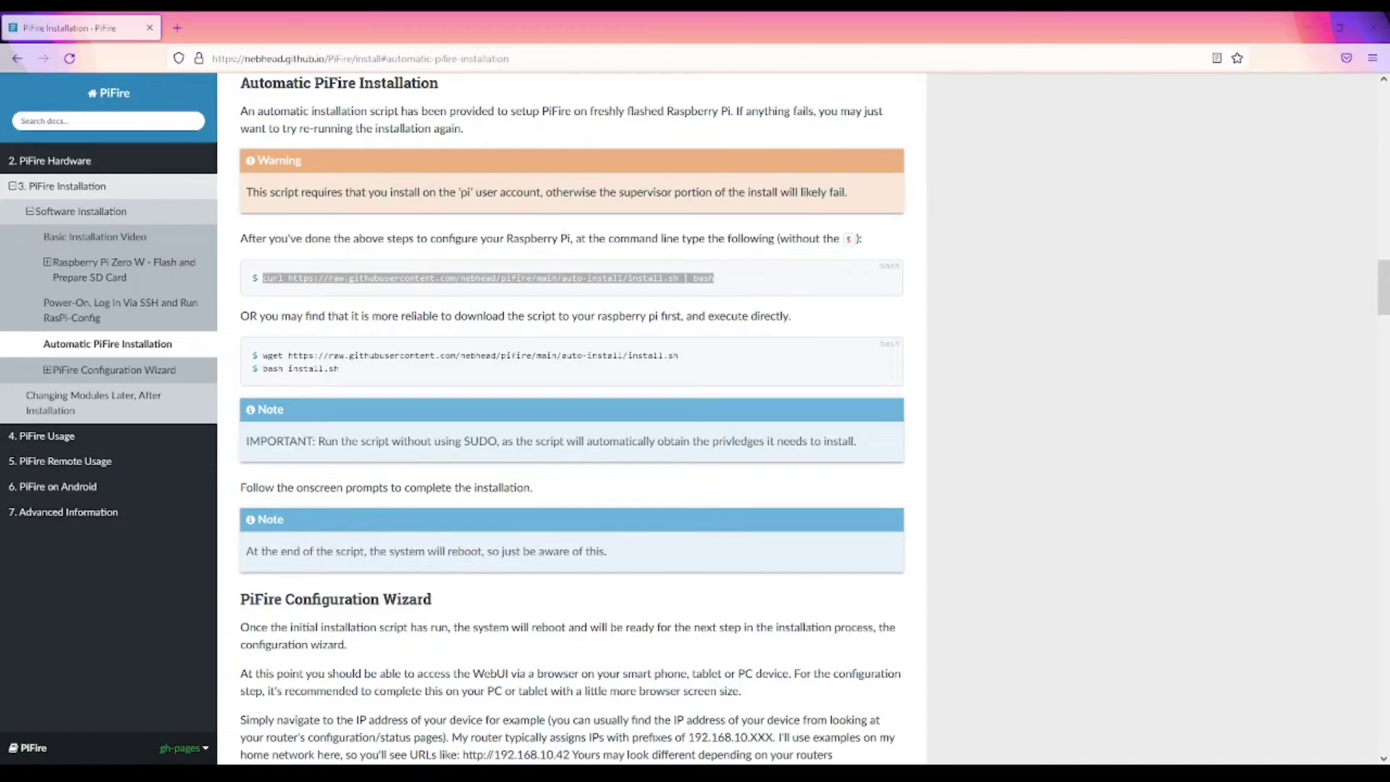
click(540, 60)
double_click(540, 60)
key(BackSpace)
key(BackSpace)
key(BackSpace)
key(BackSpace)
key(BackSpace)
key(BackSpace)
key(BackSpace)
key(BackSpace)
key(BackSpace)
key(BackSpace)
key(BackSpace)
key(BackSpace)
key(BackSpace)
key(BackSpace)
key(BackSpace)
key(BackSpace)
key(BackSpace)
key(BackSpace)
key(BackSpace)
key(BackSpace)
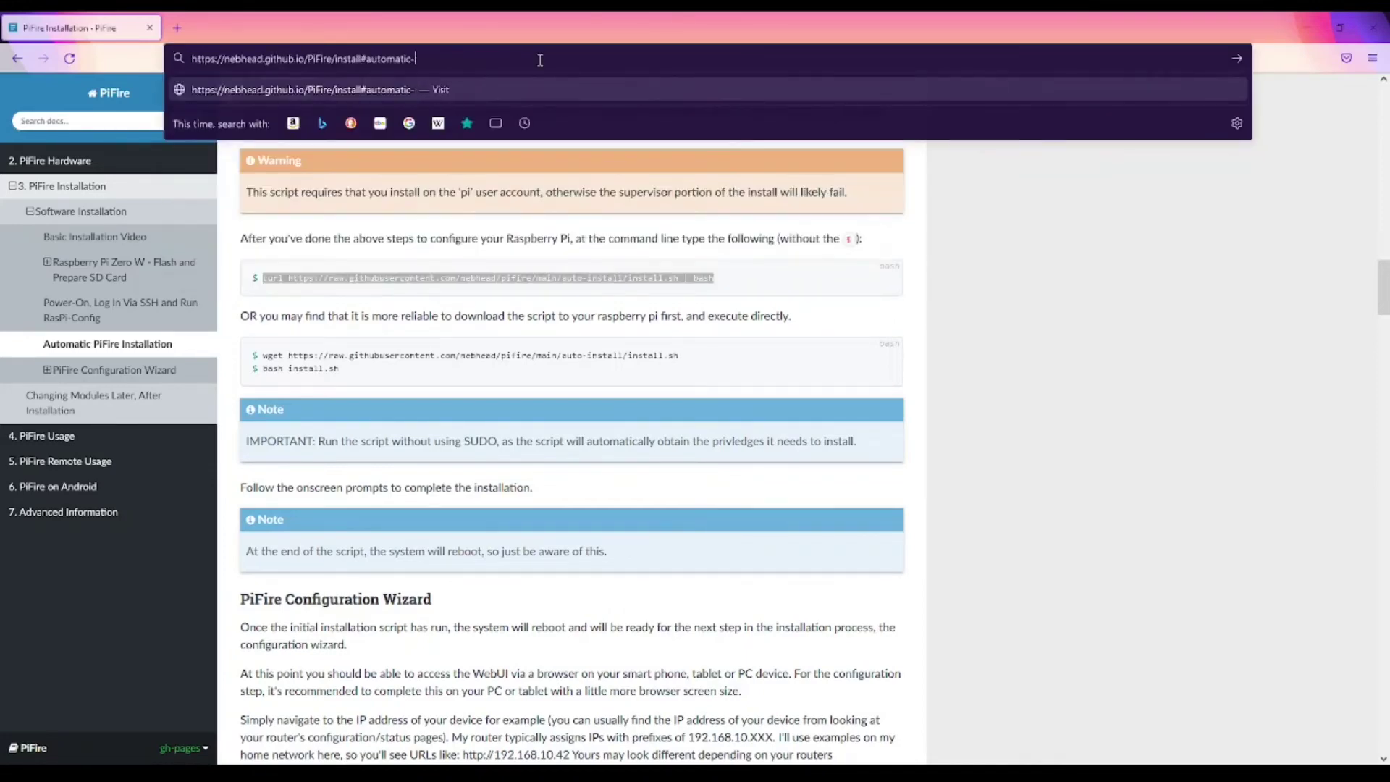
key(BackSpace)
key(BackSpace)
key(BackSpace)
key(BackSpace)
key(BackSpace)
key(BackSpace)
key(BackSpace)
key(BackSpace)
key(BackSpace)
key(BackSpace)
key(BackSpace)
key(BackSpace)
key(BackSpace)
key(BackSpace)
key(BackSpace)
key(BackSpace)
key(BackSpace)
key(BackSpace)
key(BackSpace)
key(BackSpace)
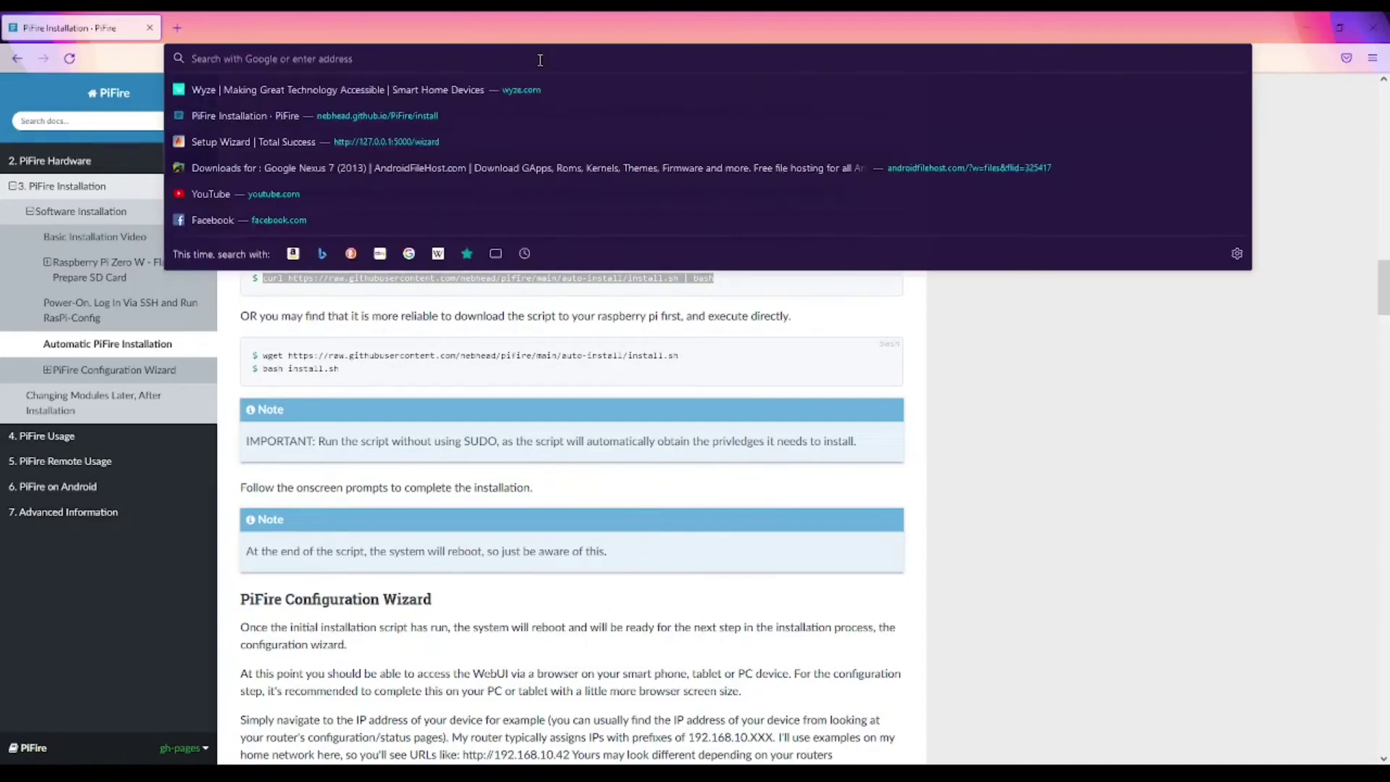
text(w)
key(BackSpace)
key(BackSpace)
text(http://)
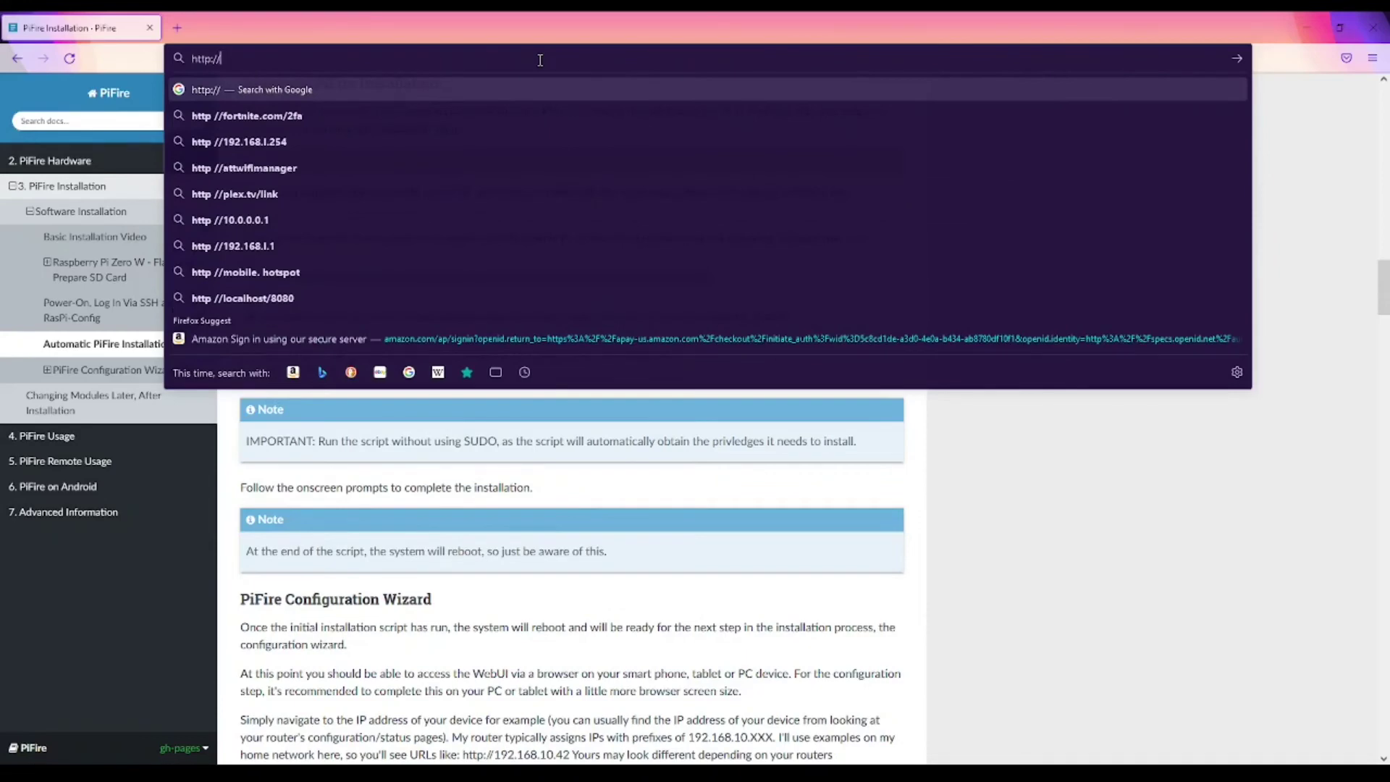
text(pifire.loc)
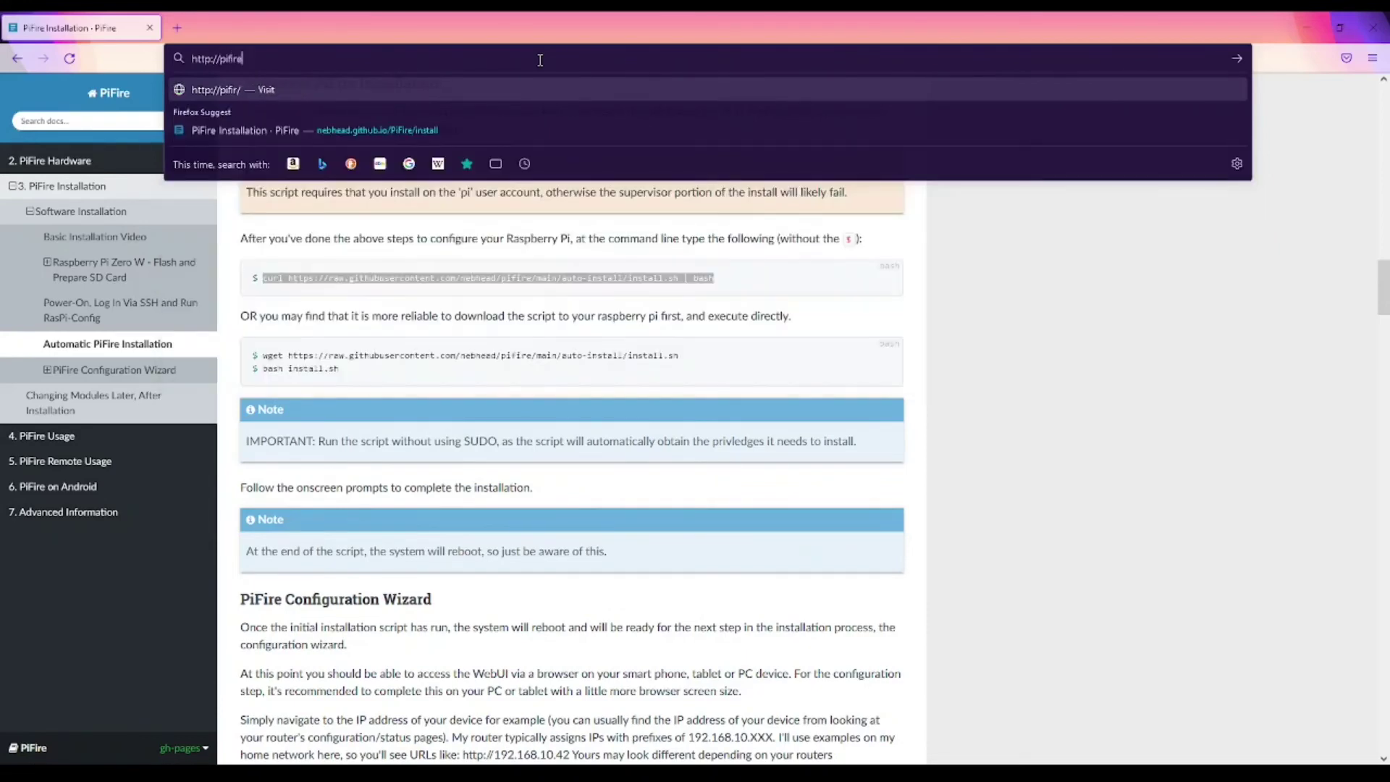
text(al)
key(Return)
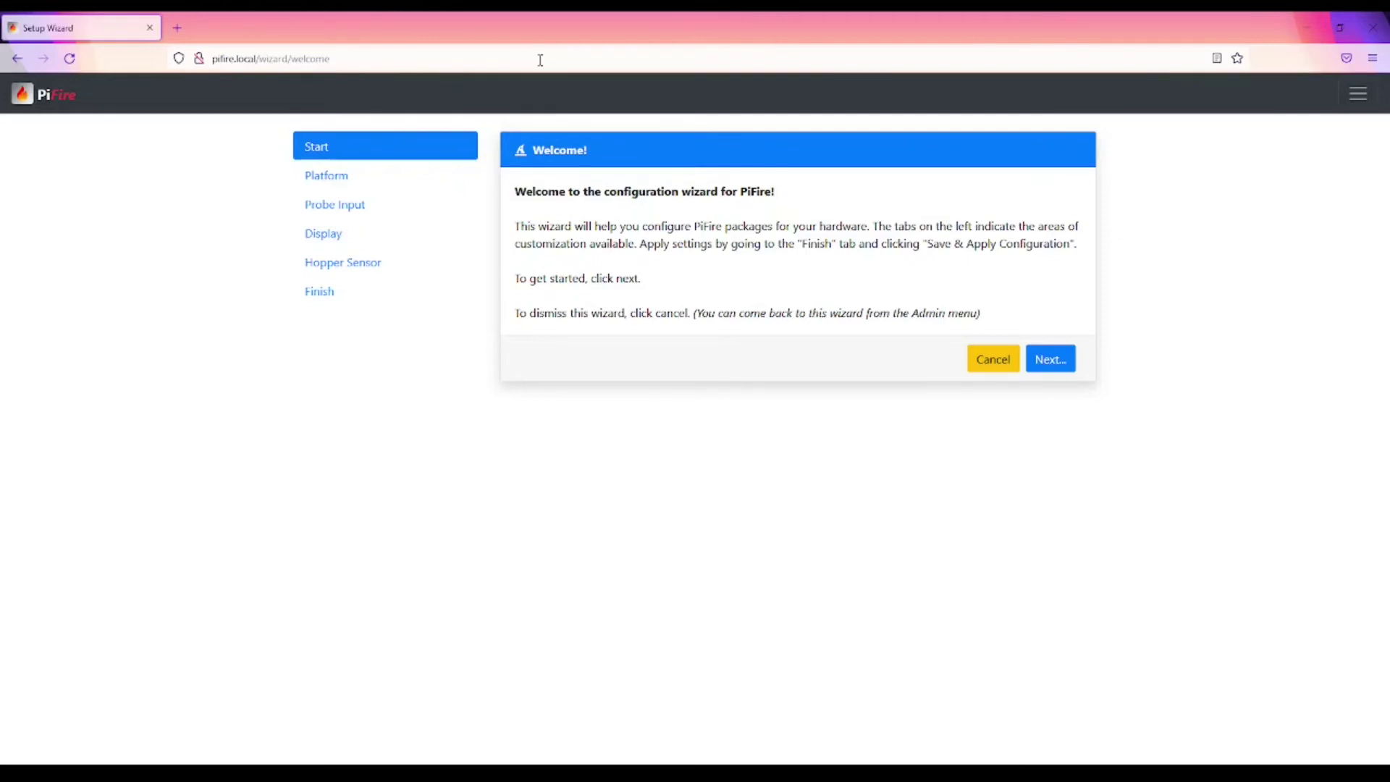
Step: Start the wizard, keep PiFire Standard with Active Low trigger level, and continue to probes
click(1063, 367)
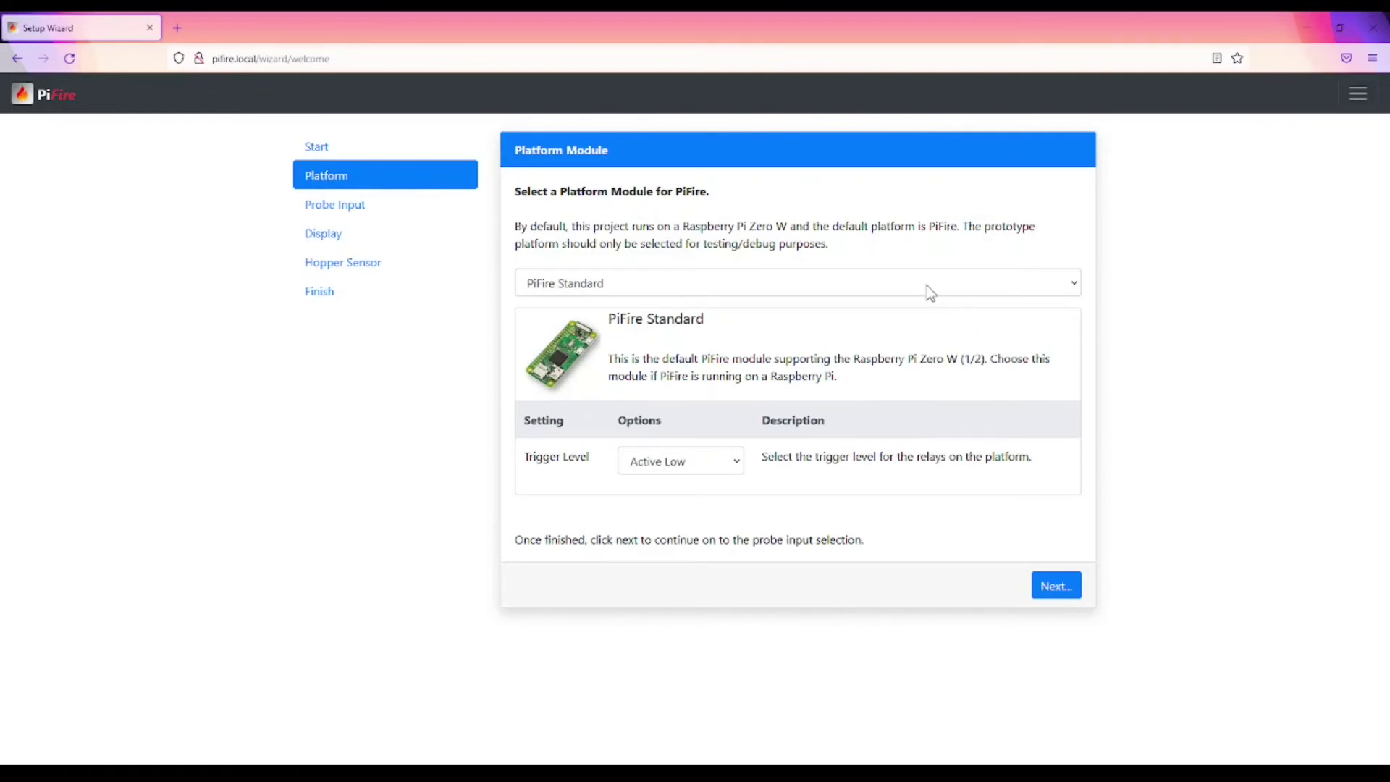
click(875, 287)
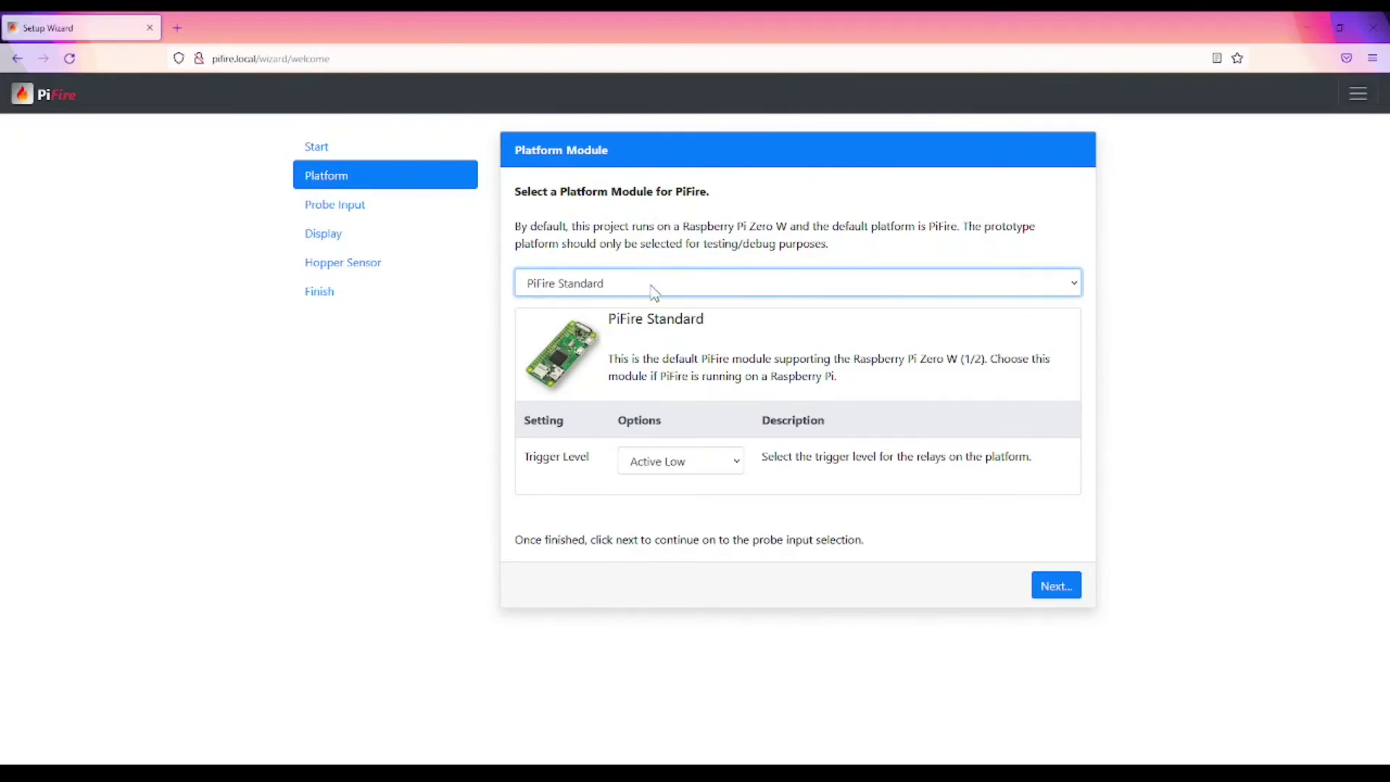
click(671, 335)
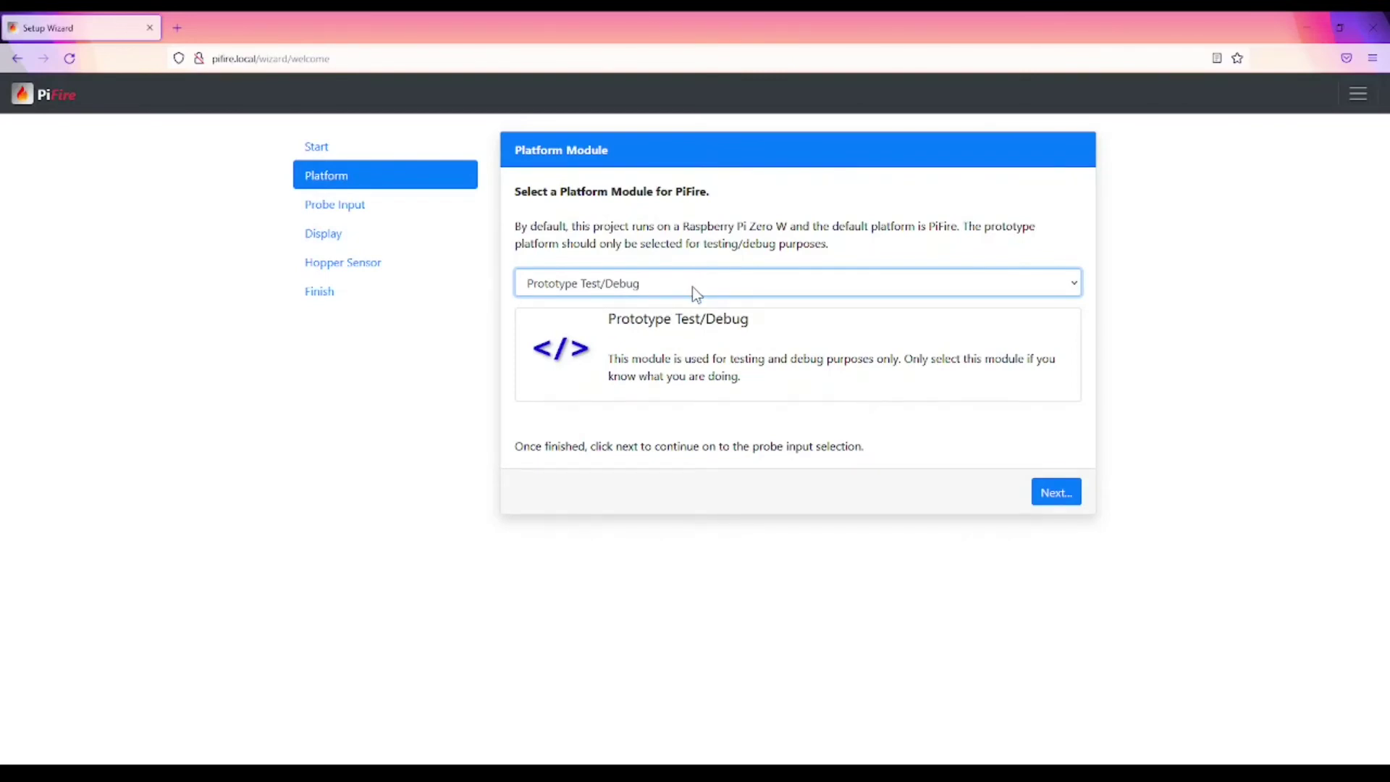
click(692, 286)
click(677, 318)
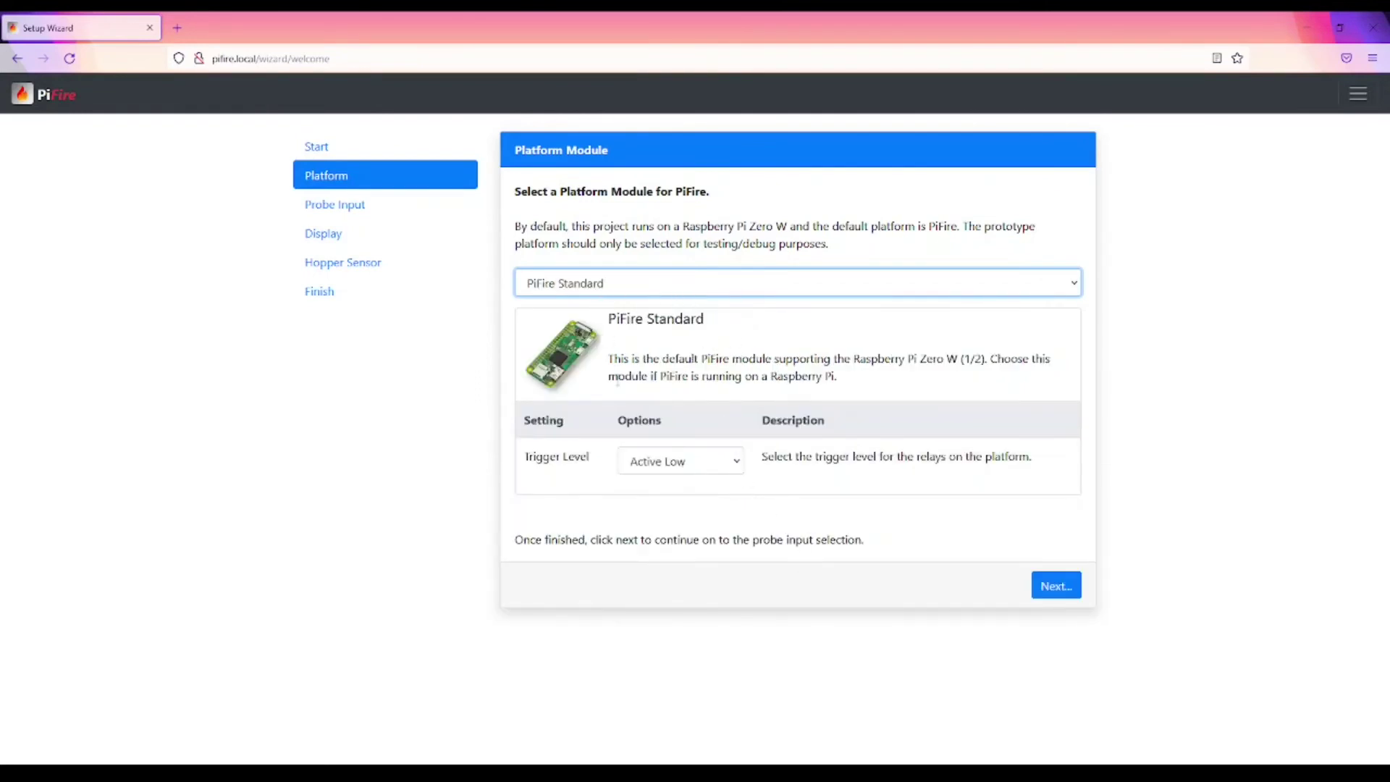
click(740, 463)
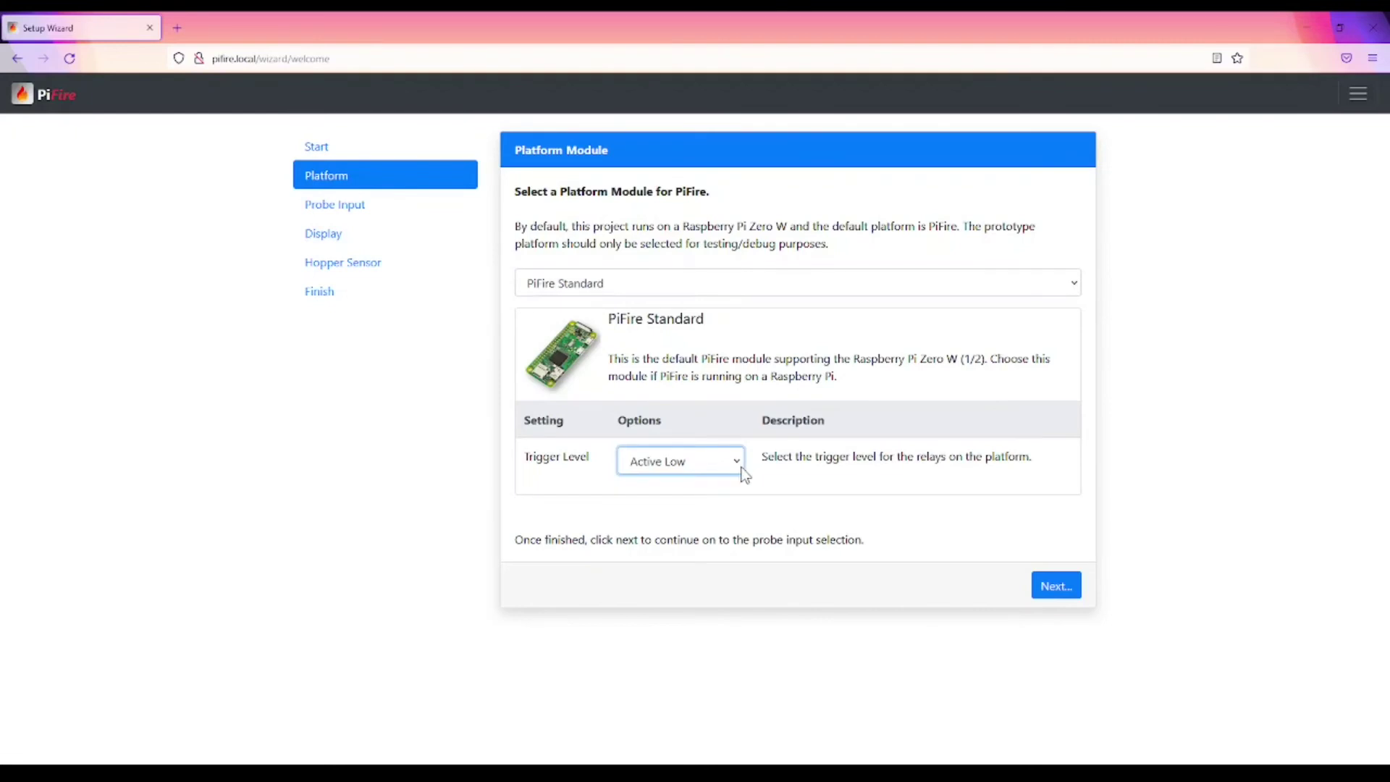
click(763, 507)
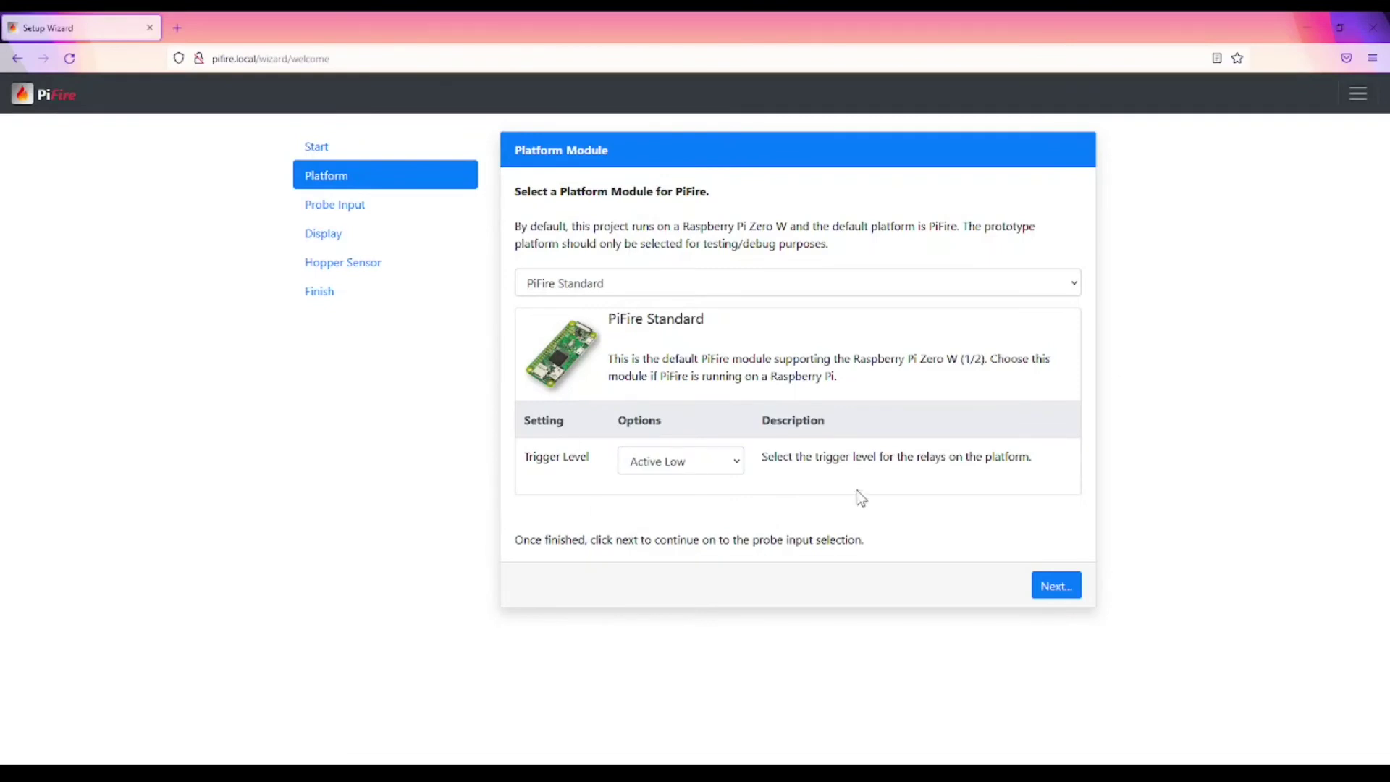
click(1047, 592)
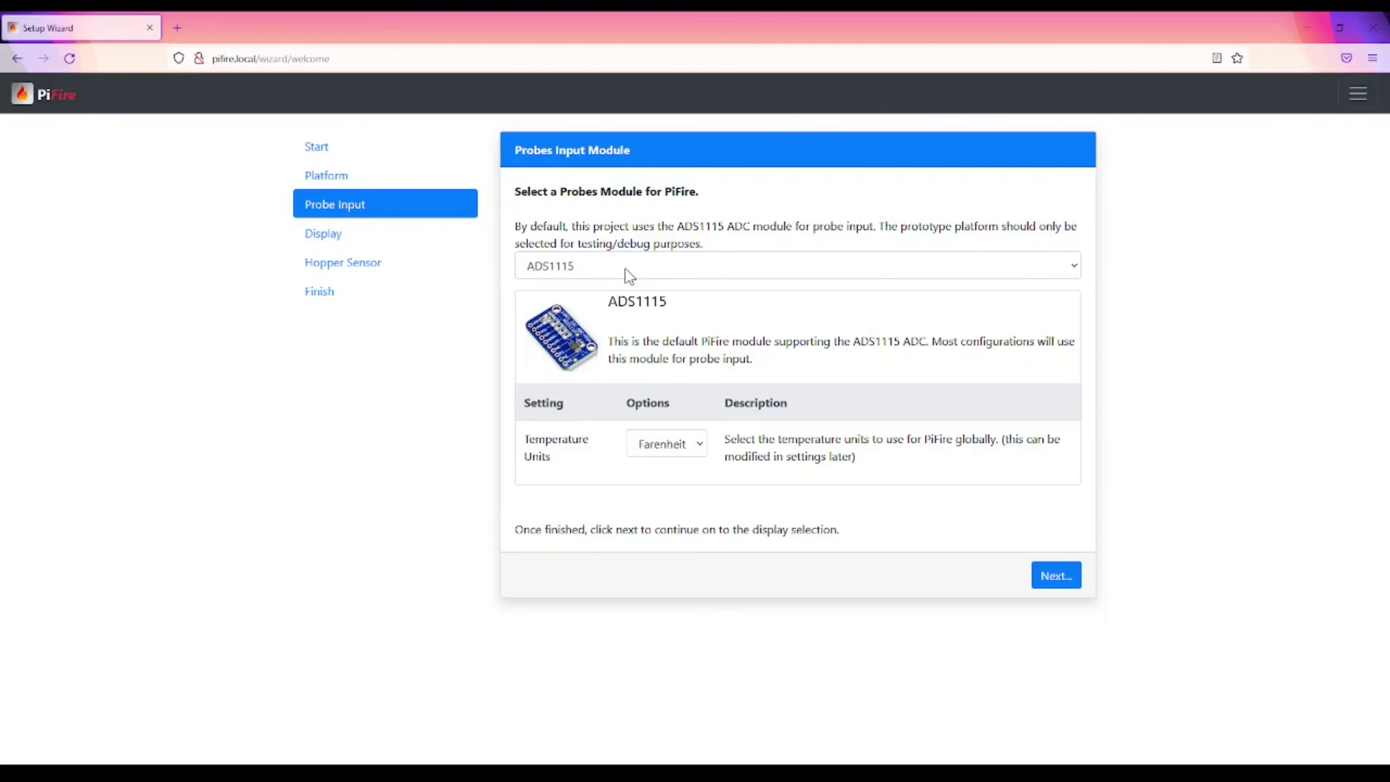
Step: Select the Prototype probe input module, keep Farenheit temperature units, and continue
click(627, 275)
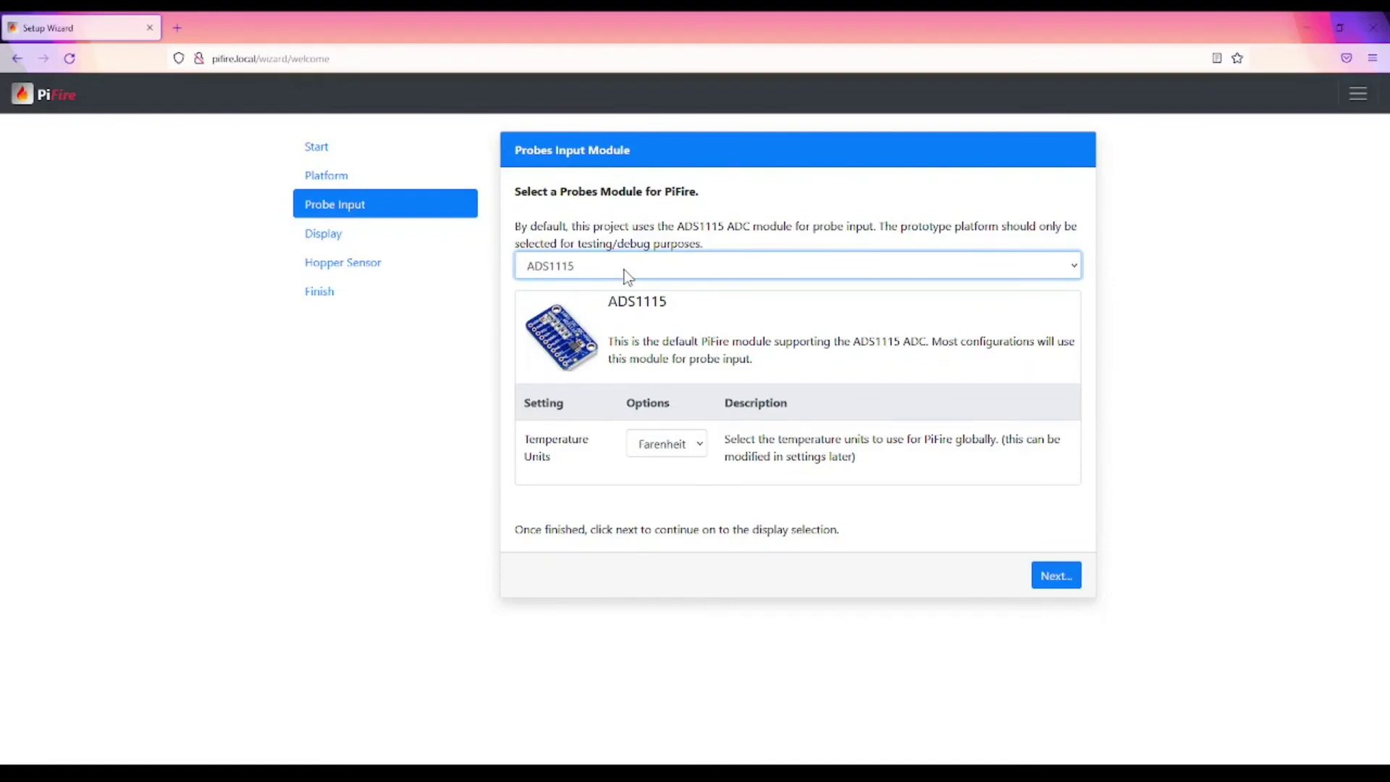
click(636, 320)
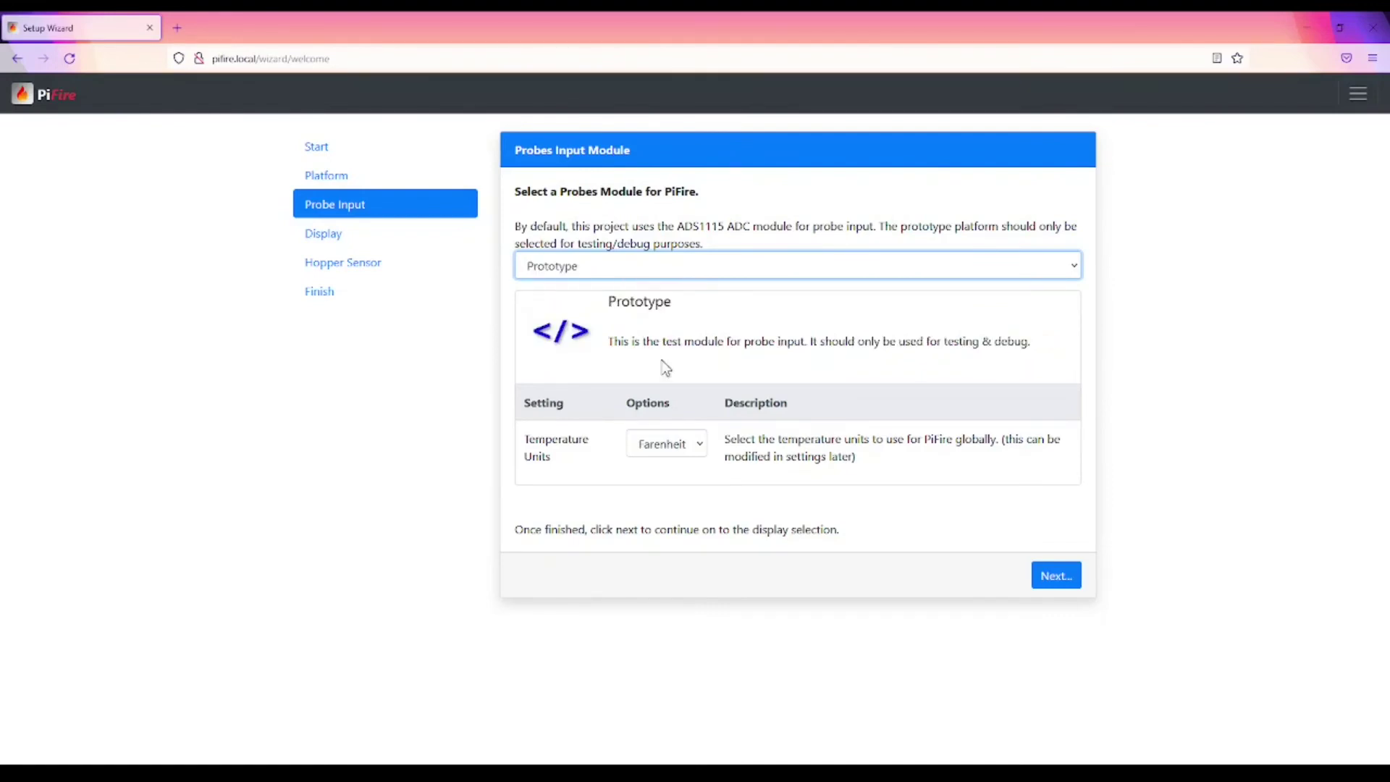
click(704, 445)
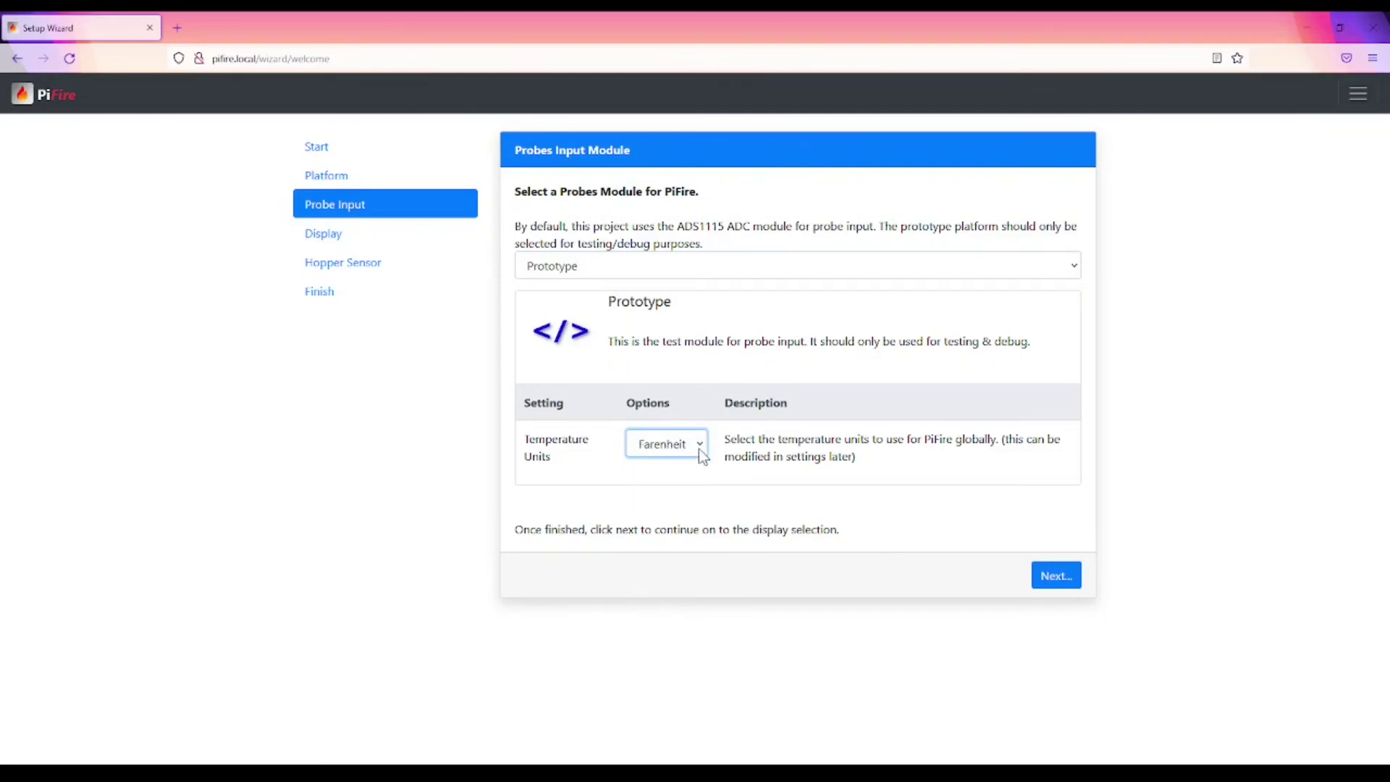
key(Down)
key(Up)
click(1064, 577)
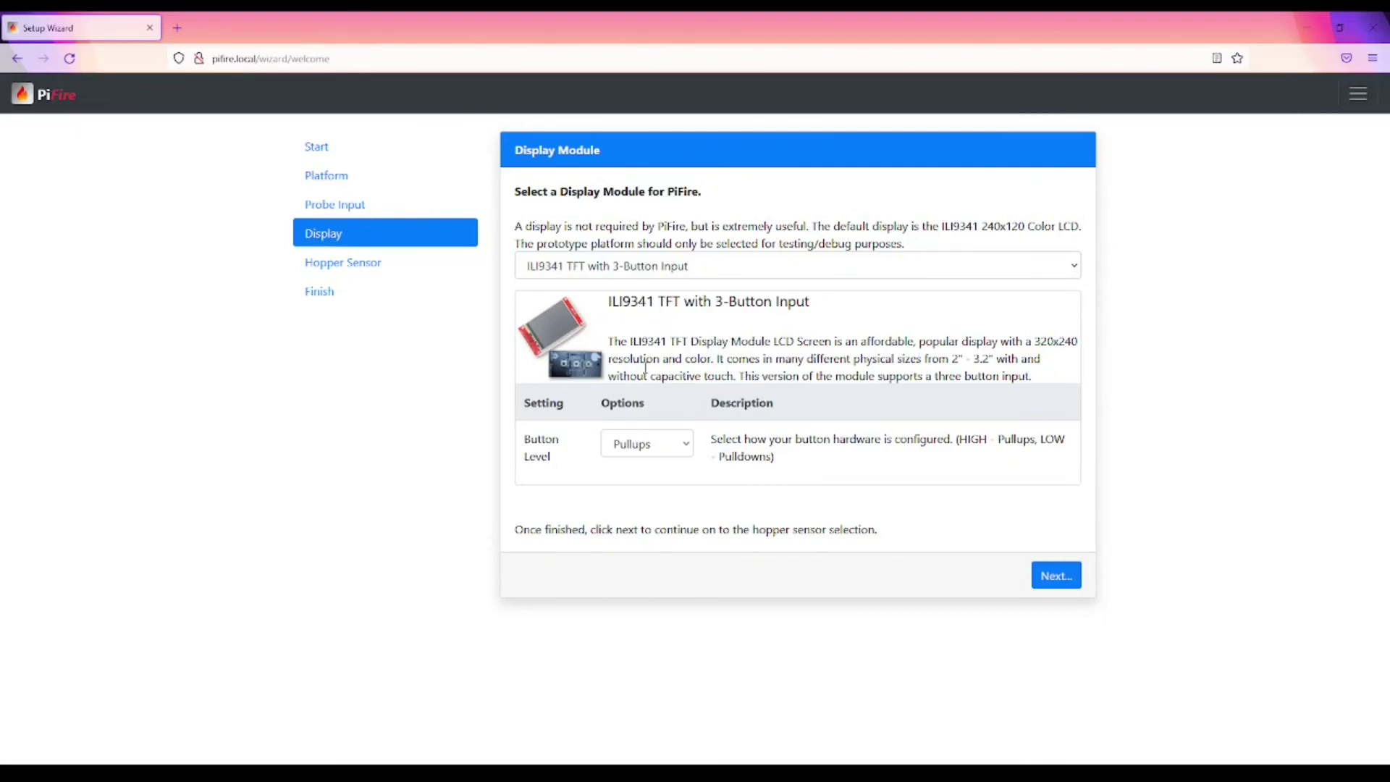
Step: After reviewing ILI9341 TFT and Button Level, set the display to Prototype / None and continue
click(679, 273)
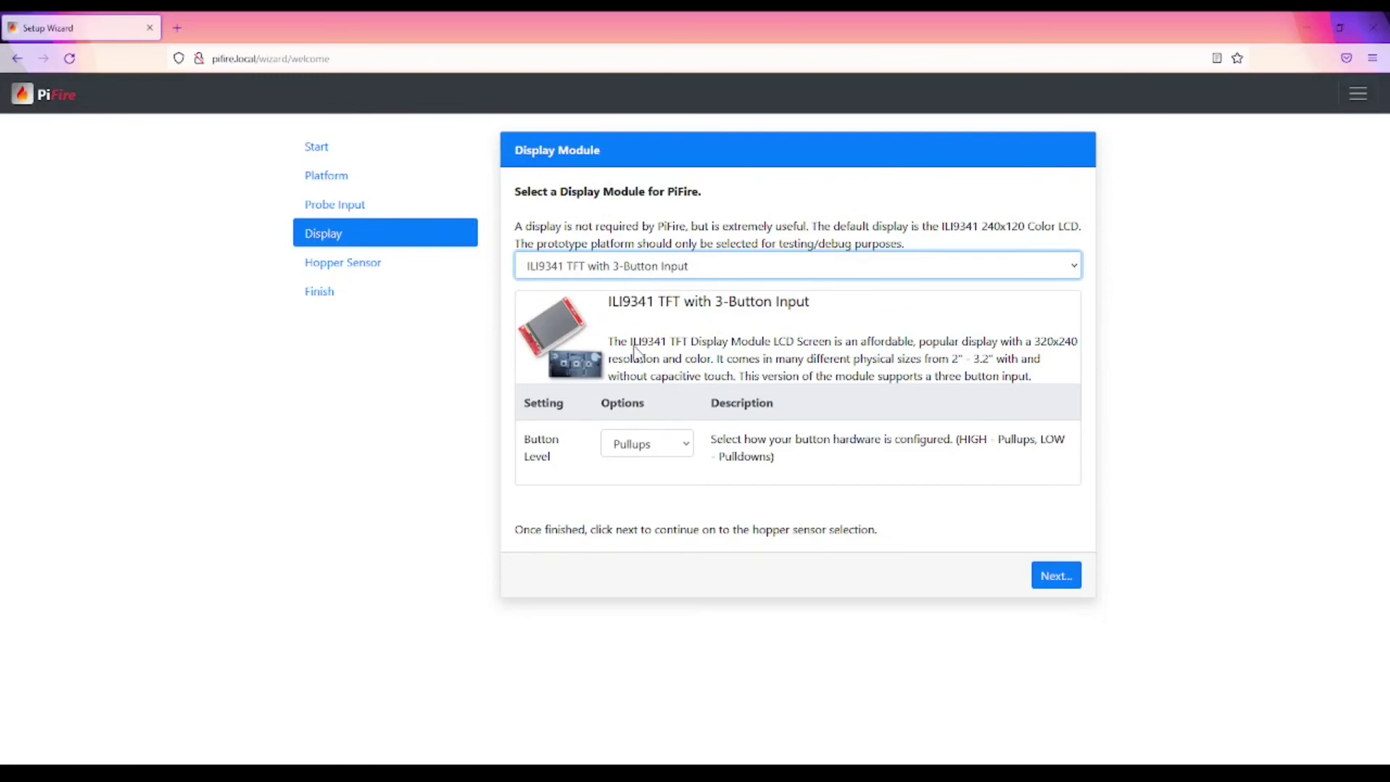
key(Up)
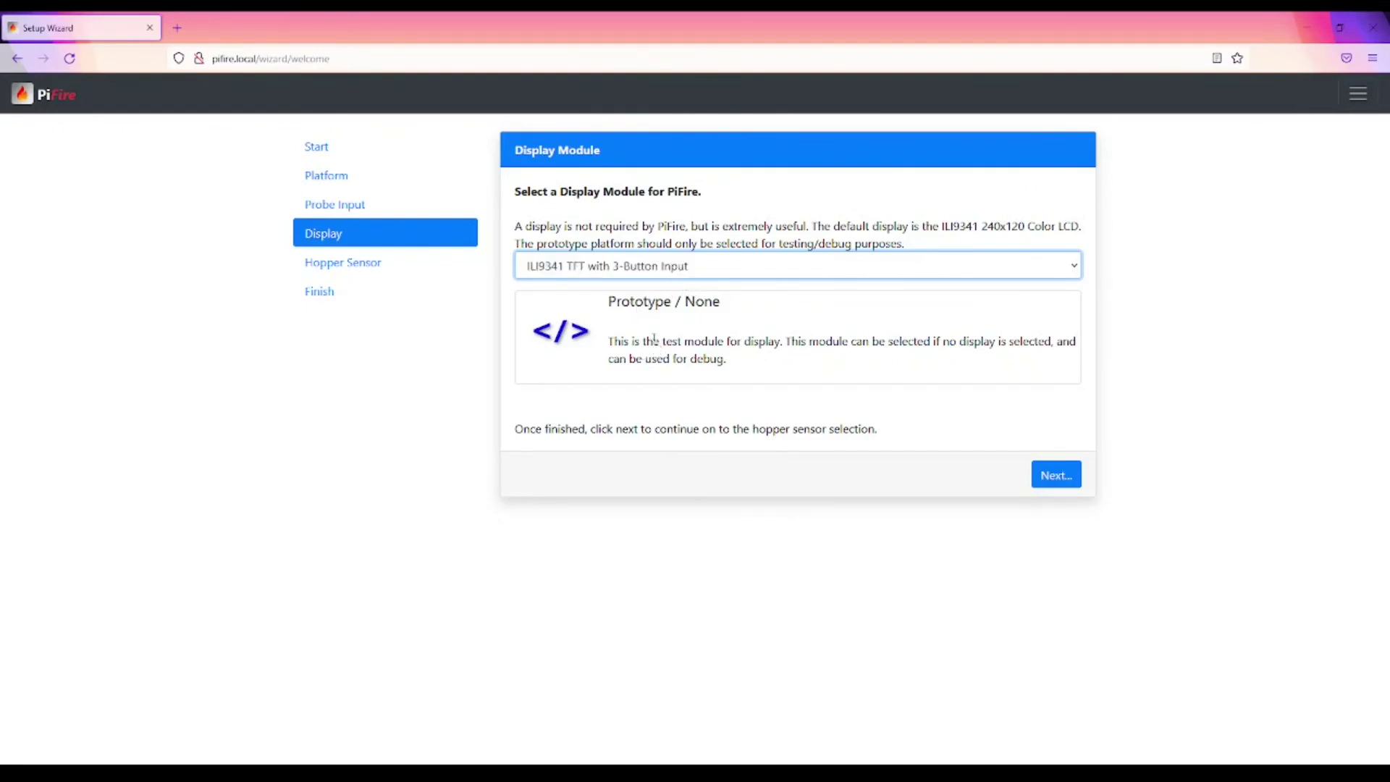
key(Down)
key(Tab)
drag(524, 437, 558, 458)
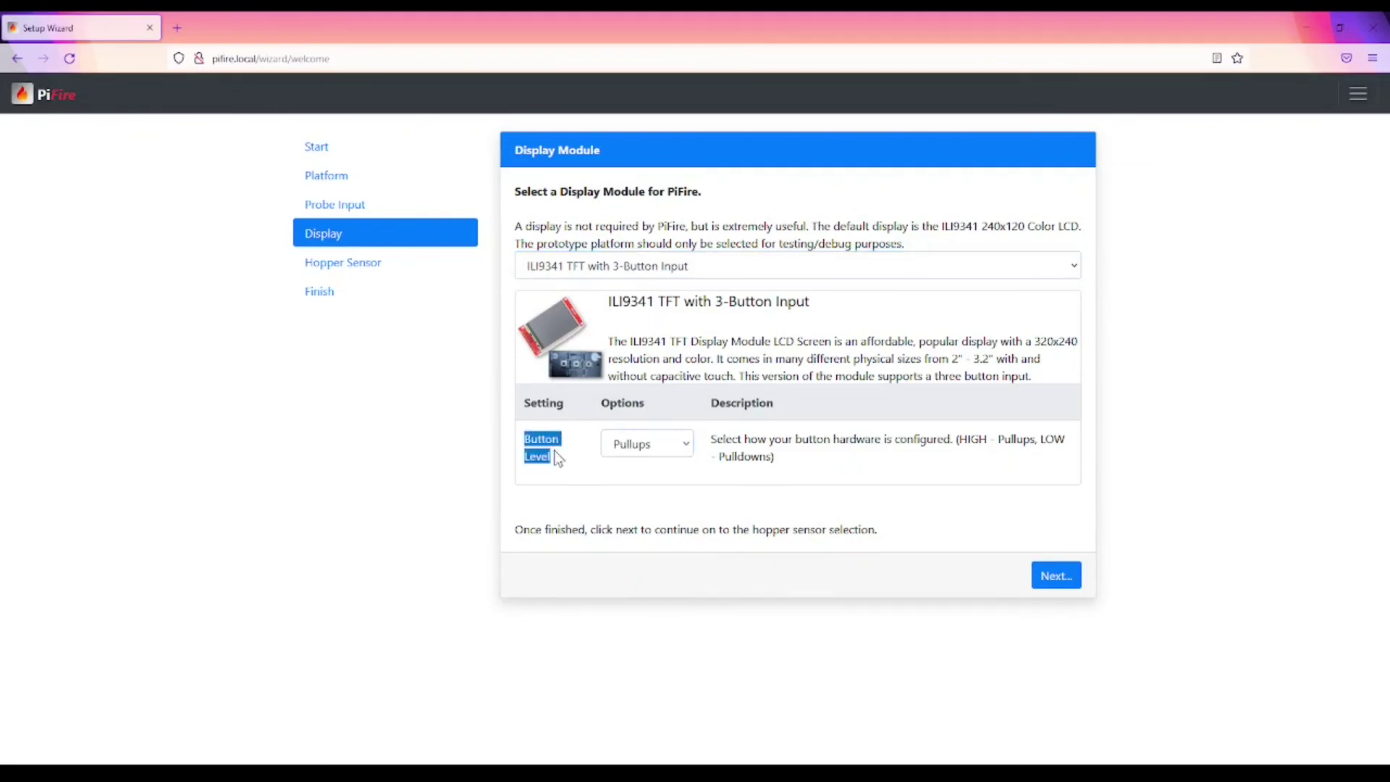
click(686, 444)
click(736, 270)
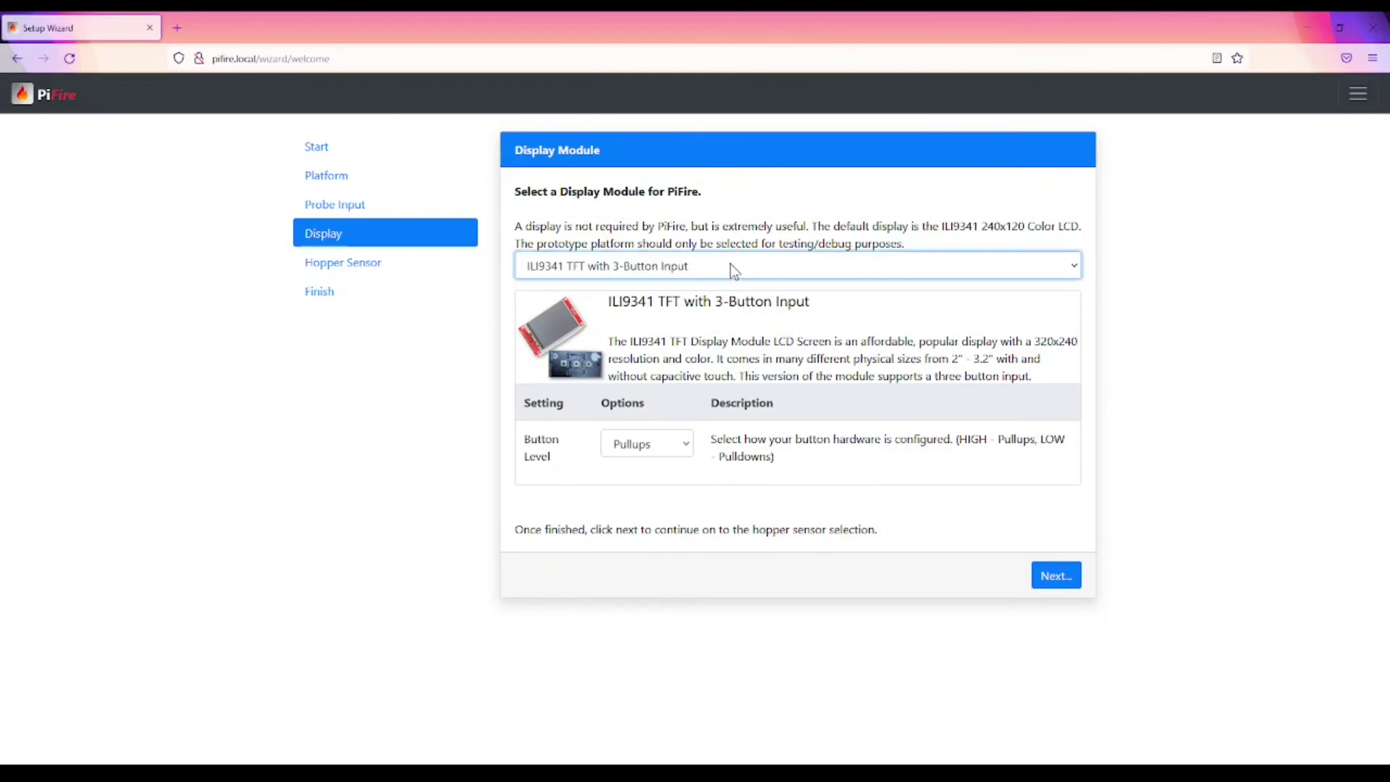
key(Up)
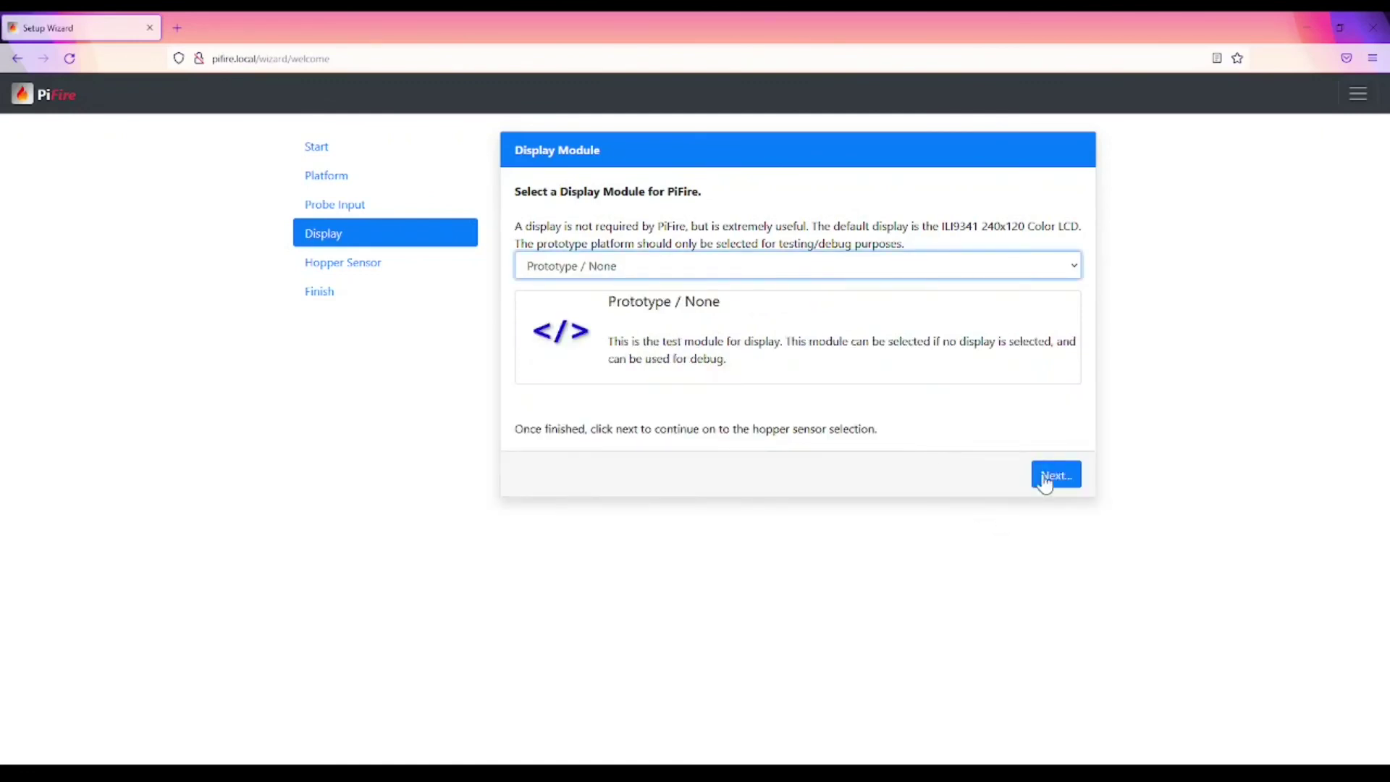
click(1044, 477)
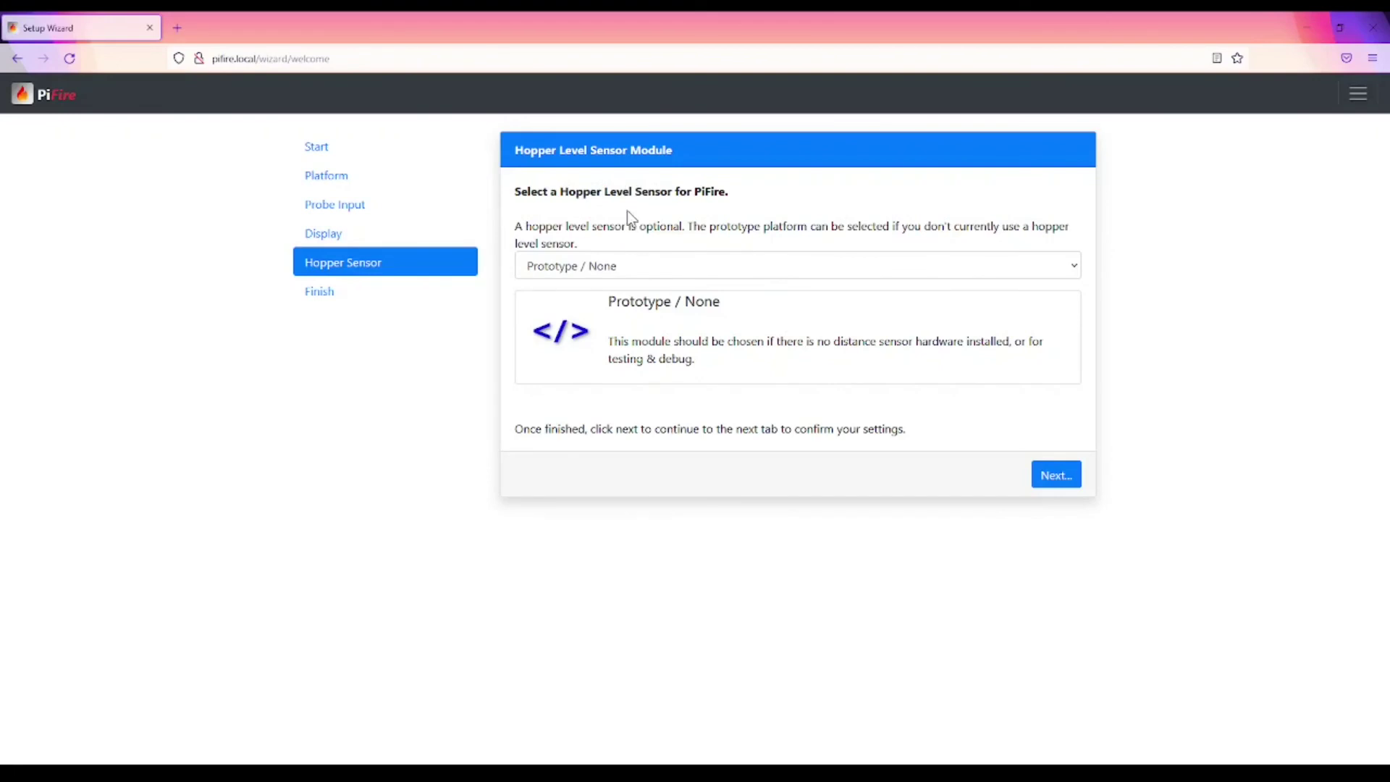
Step: Preview VL53L0X, keep the hopper sensor at Prototype / None, and continue to Confirm Settings
click(649, 269)
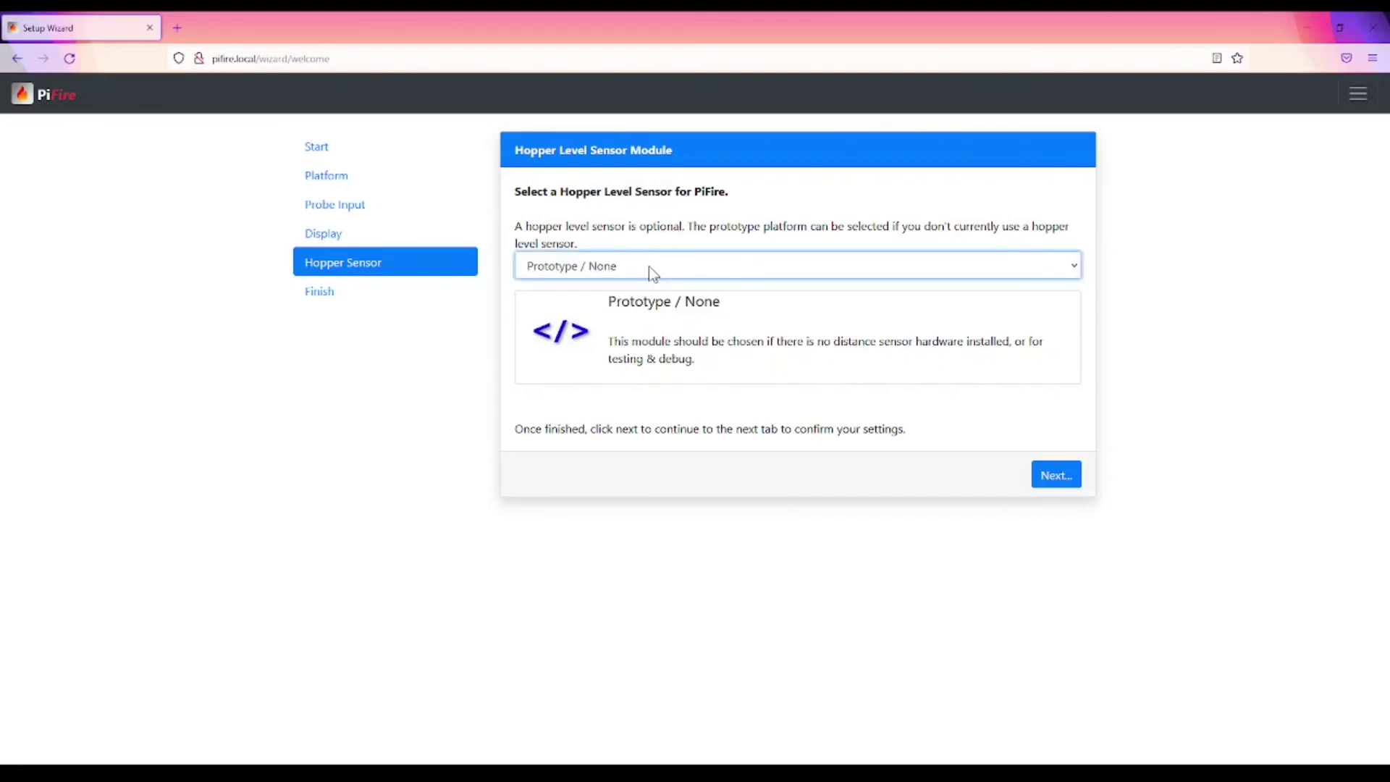
key(Down)
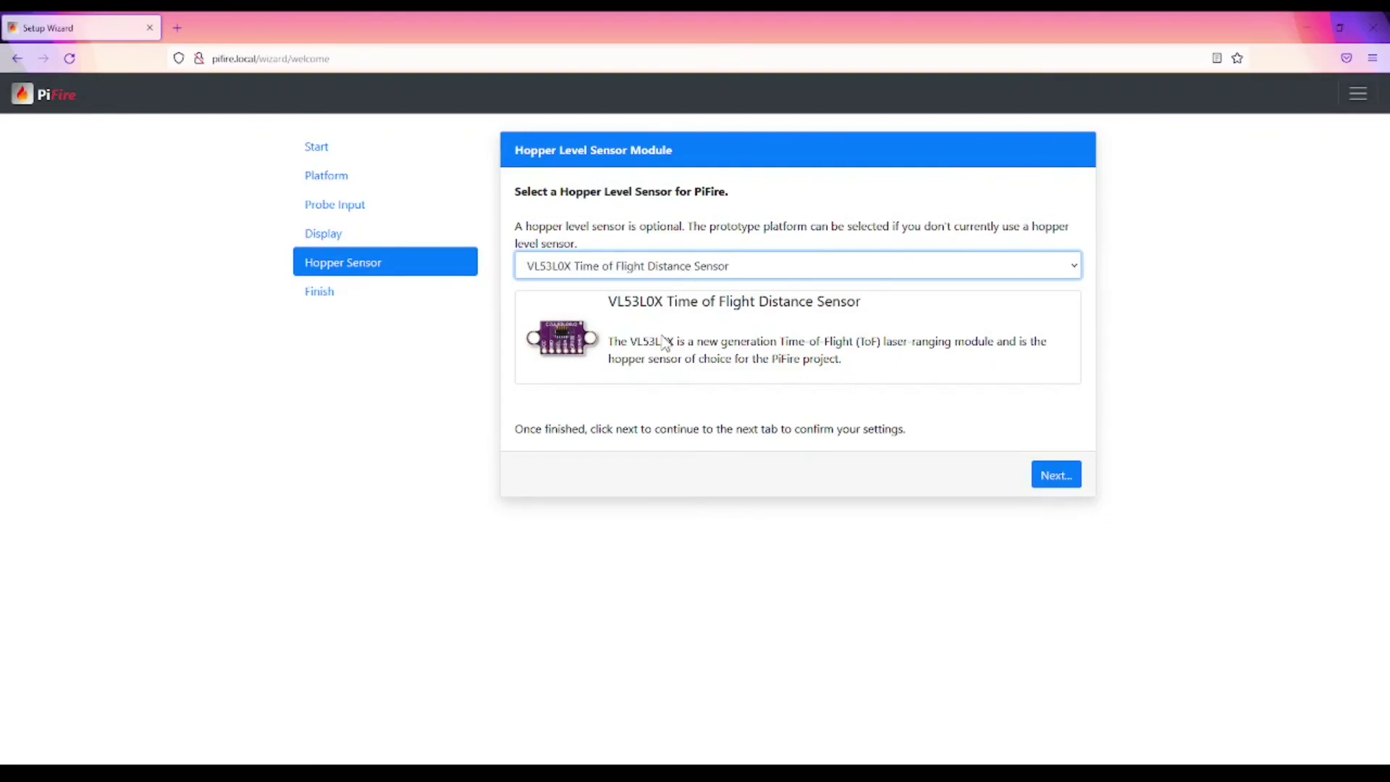
key(Up)
click(916, 505)
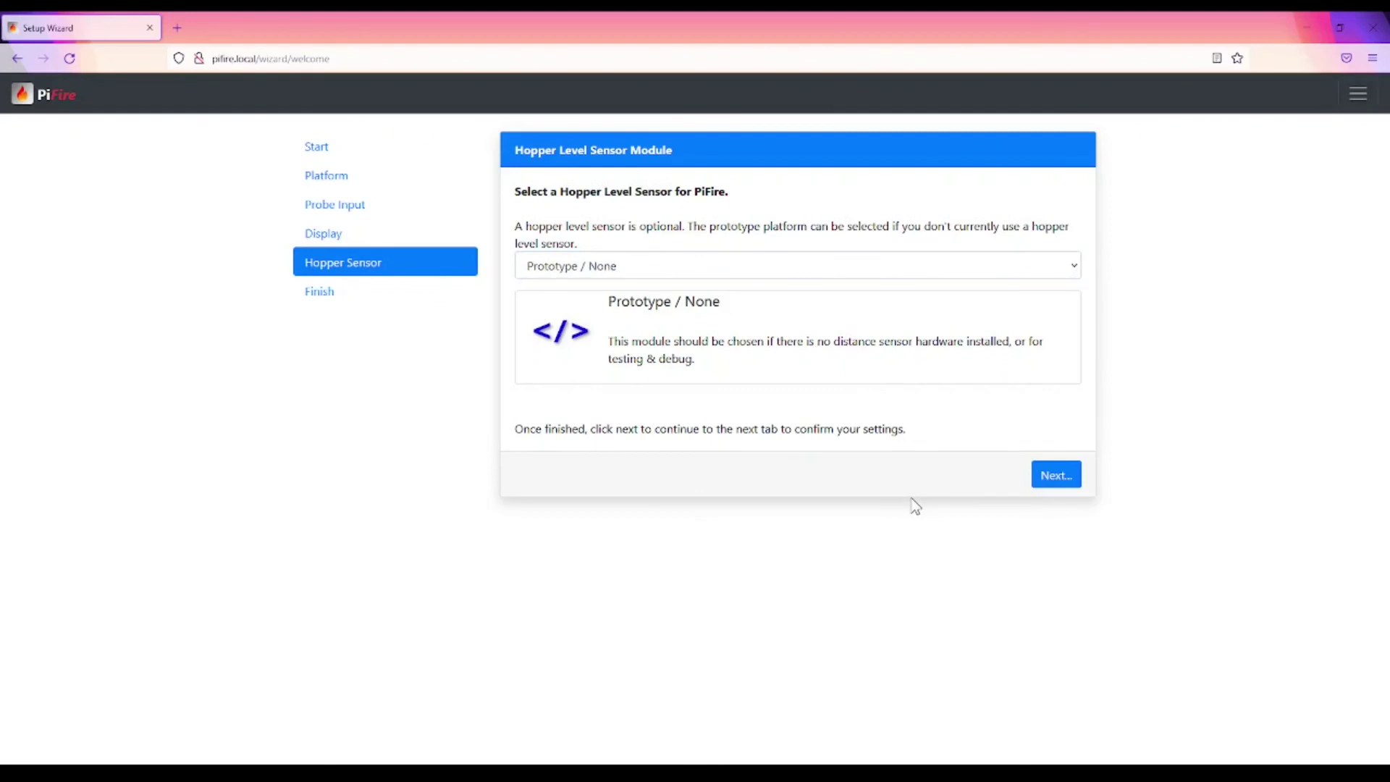
click(1057, 478)
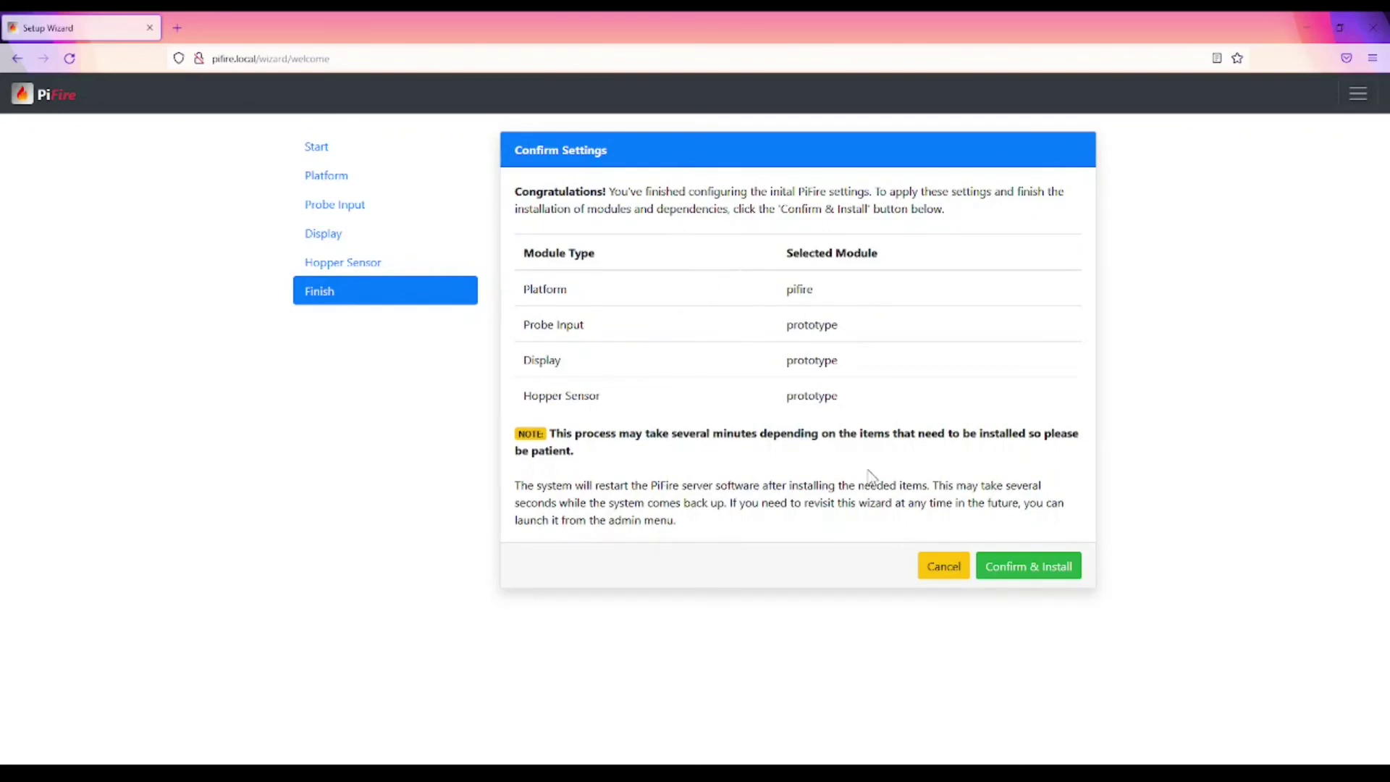
Step: Confirm & Install the wizard settings and show the installation output log
click(1016, 572)
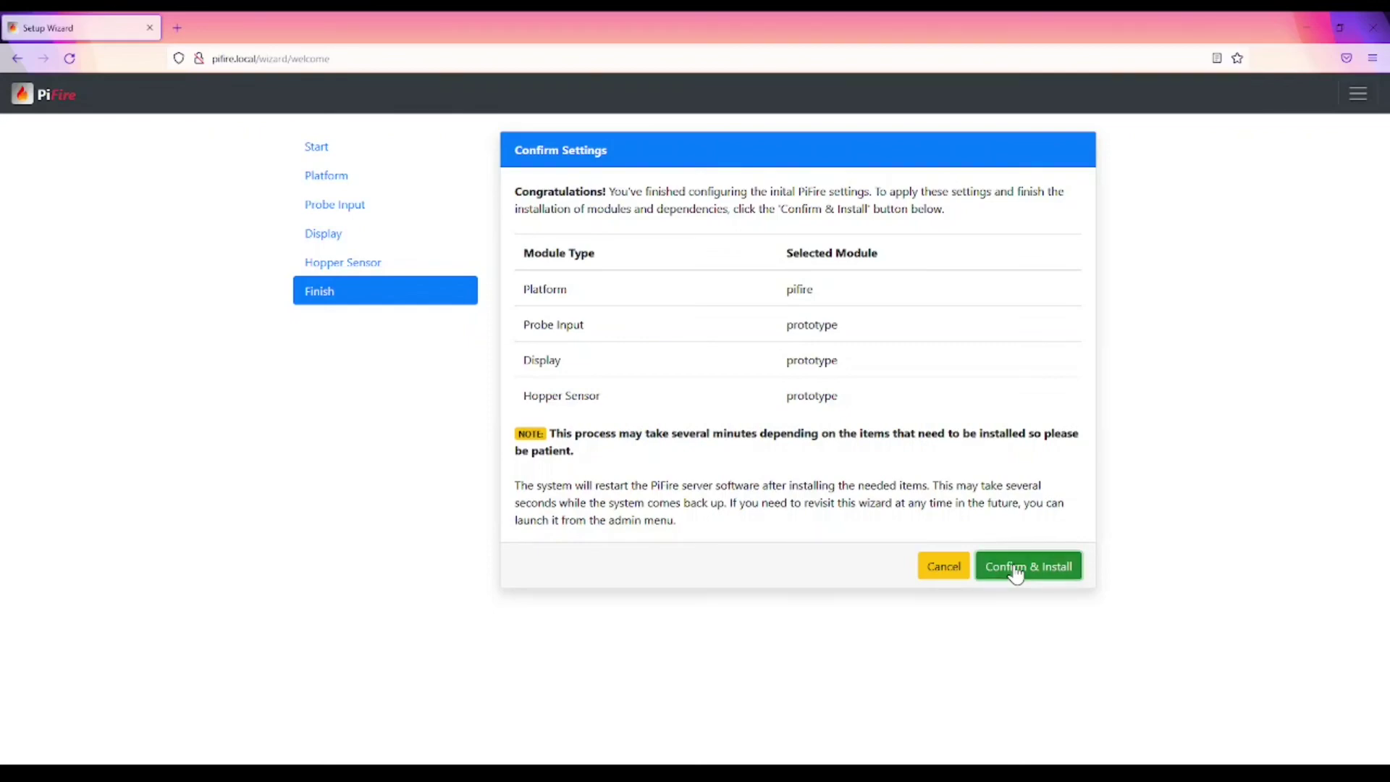
click(706, 346)
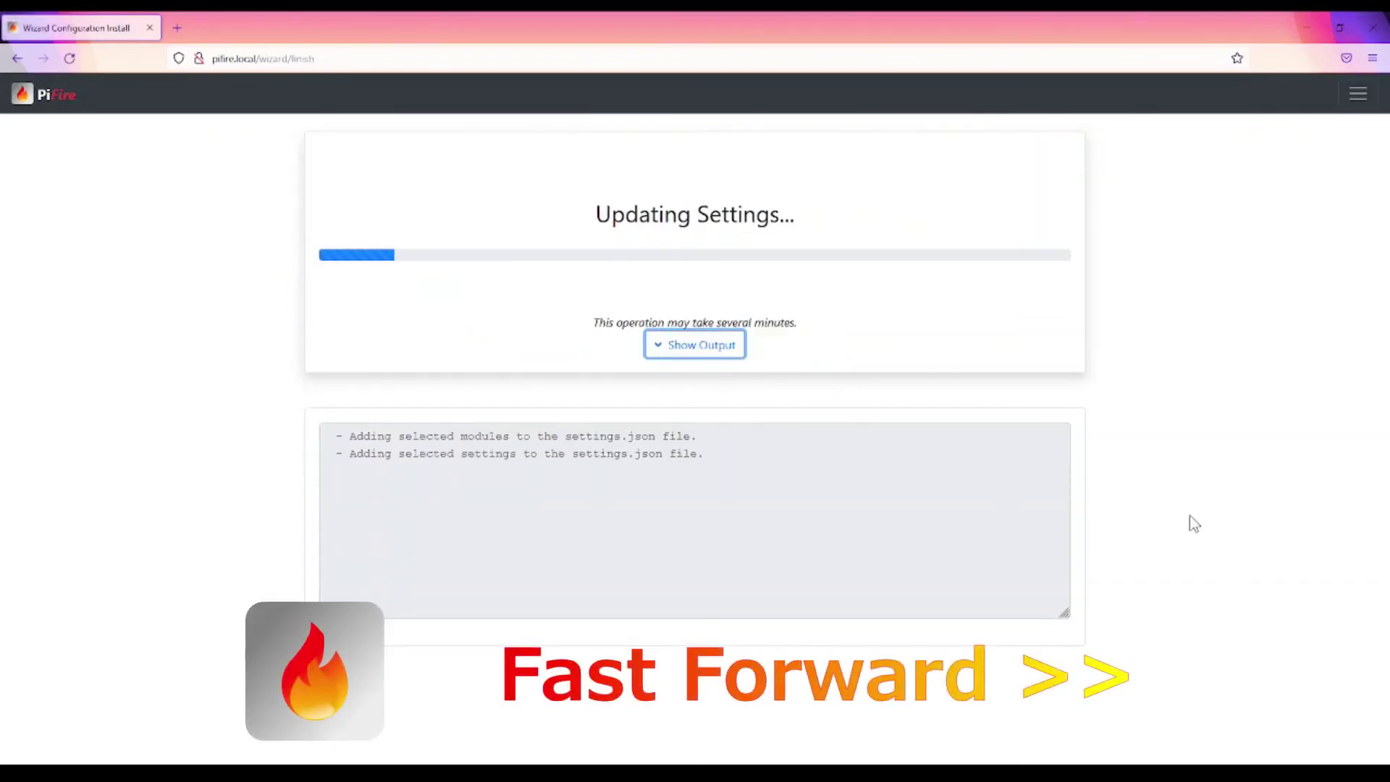